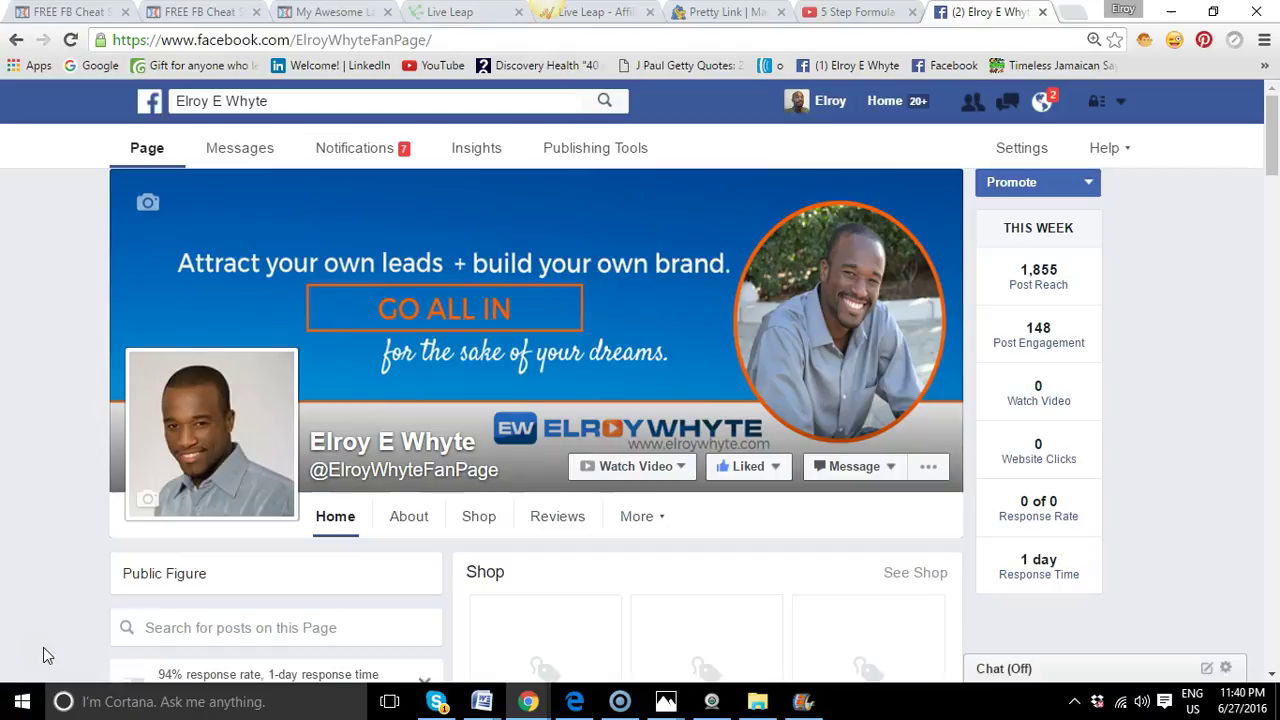
Open the fan page's Promote menu listing website, local business, page promotion and friend-invite options
scroll(678, 355, down, 1)
click(676, 355)
scroll(675, 352, down, 2)
click(675, 352)
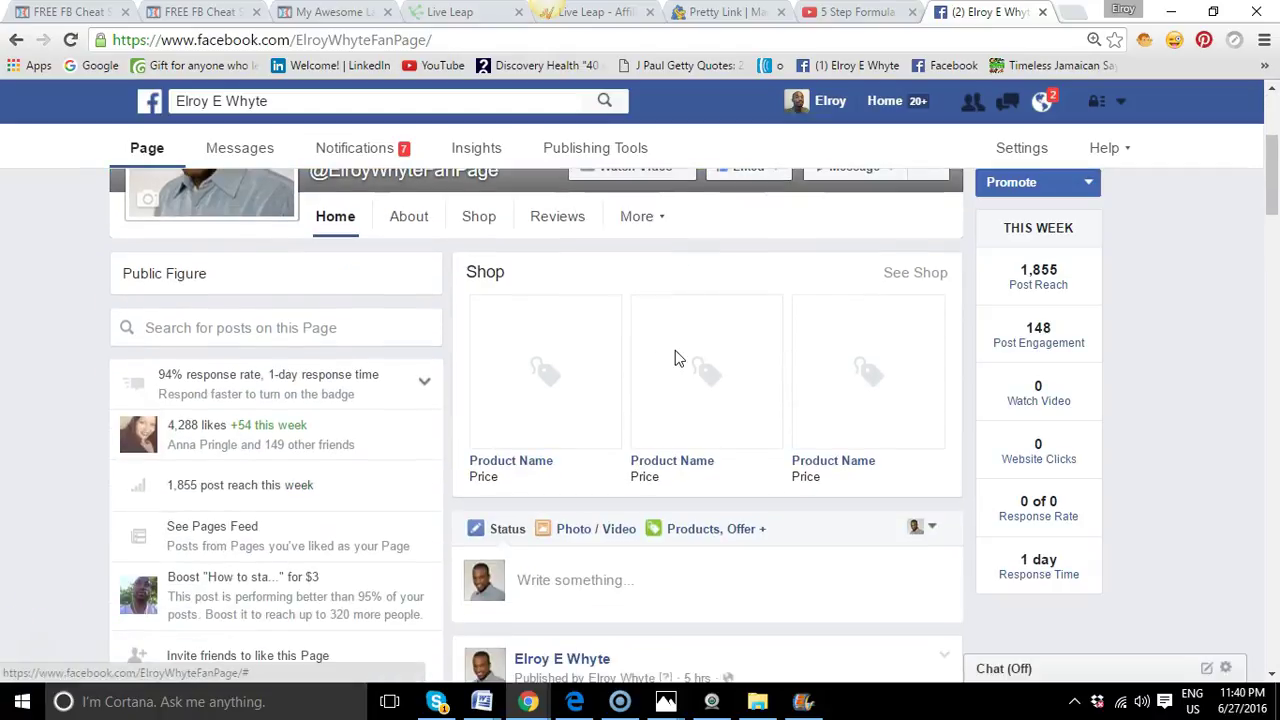
scroll(675, 352, up, 1)
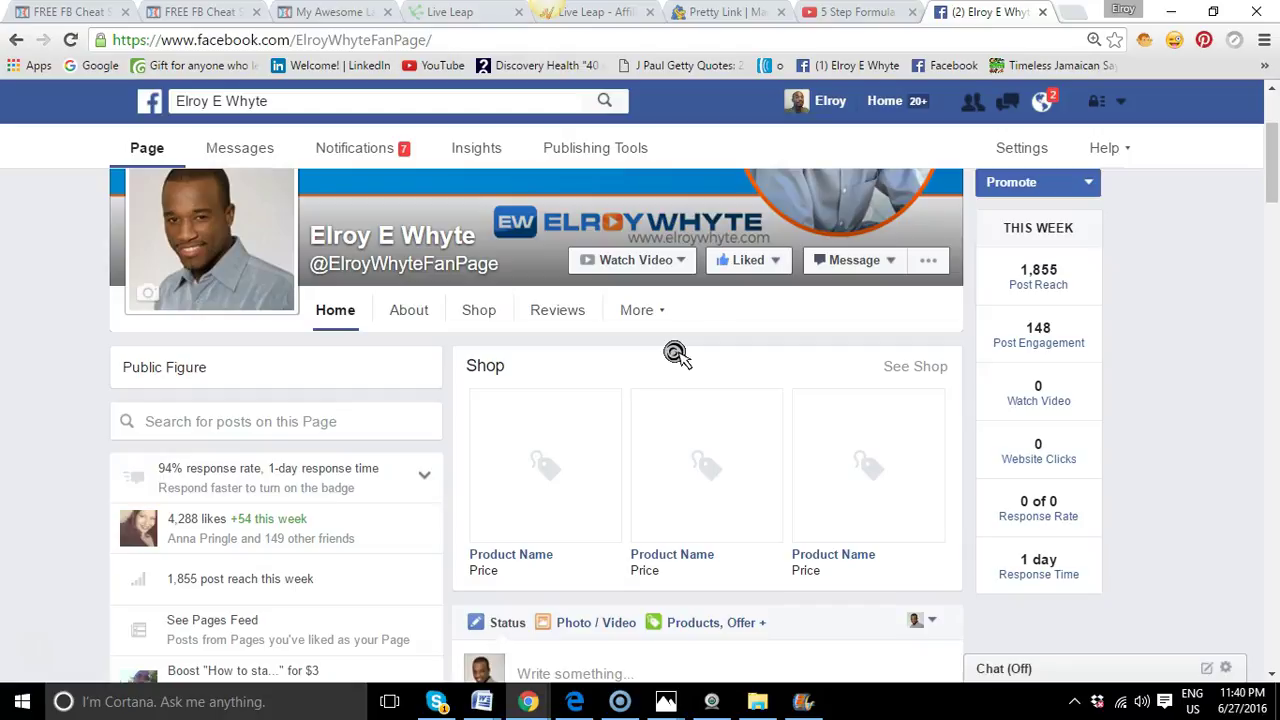
scroll(675, 355, down, 1)
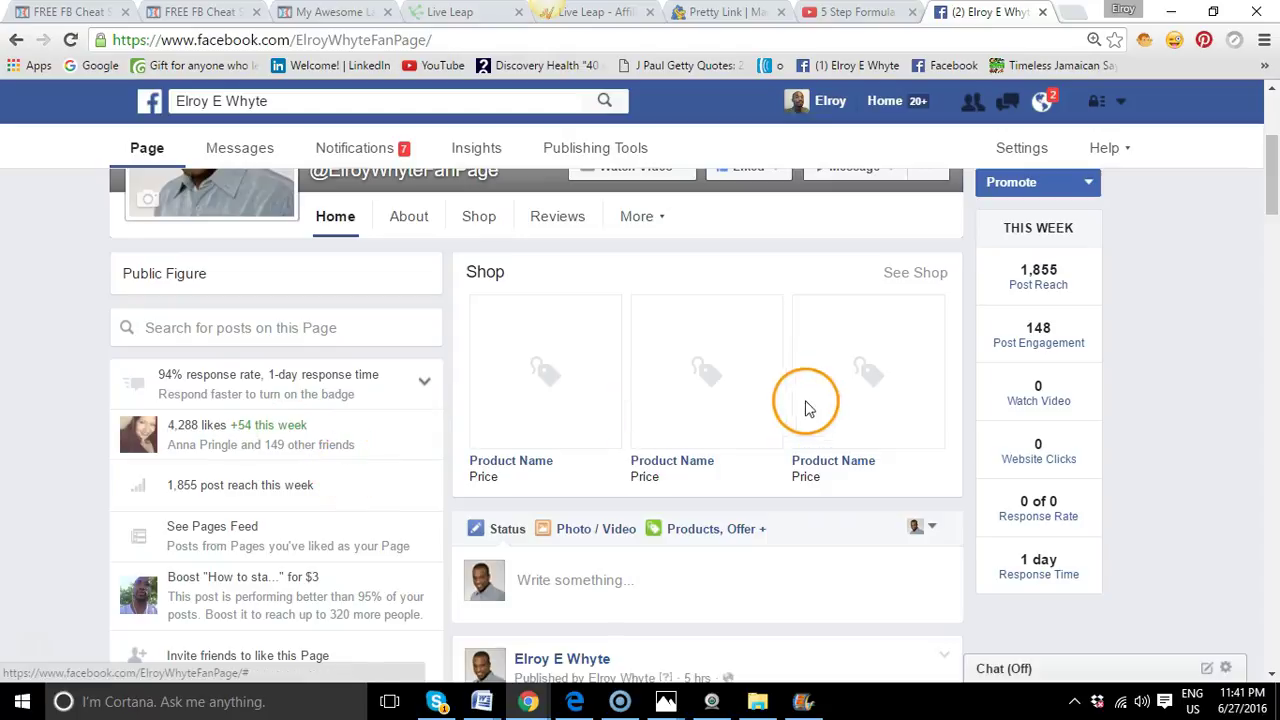
click(1088, 182)
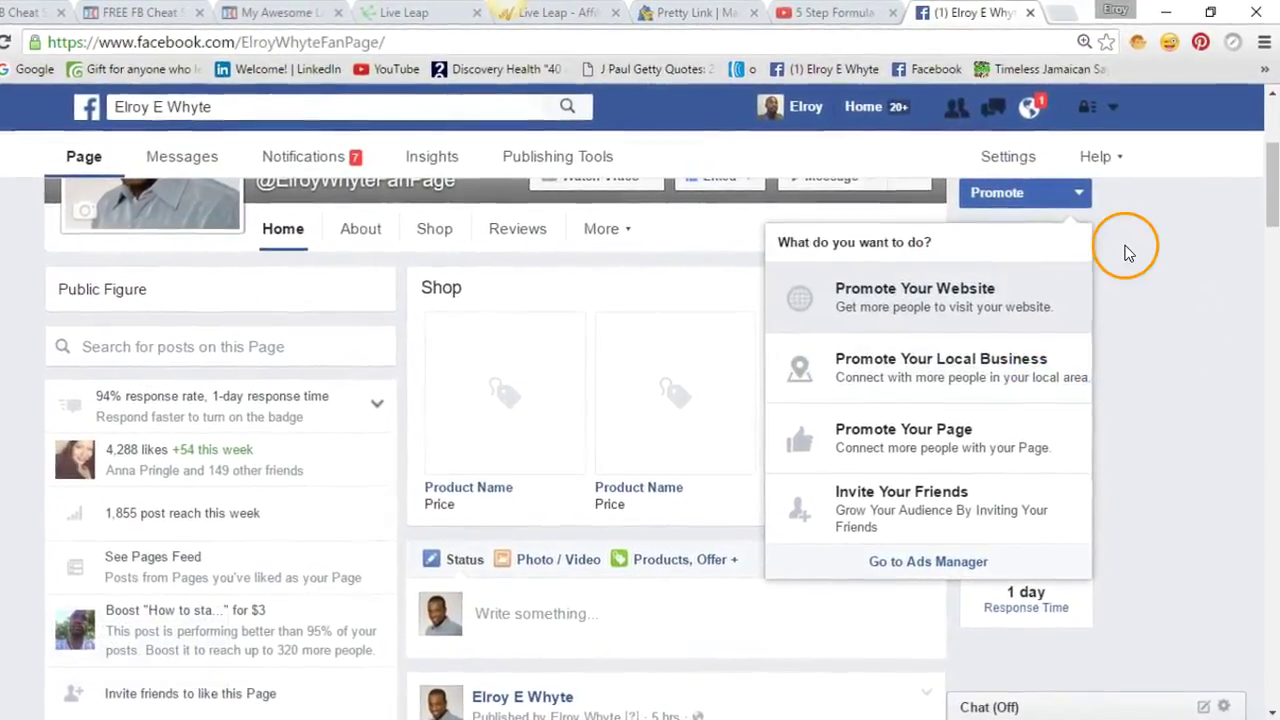
Choose 'Invite Your Friends' from the Promote menu to bring up the friends invite list
scroll(1040, 210, up, 3)
scroll(1040, 210, down, 1)
scroll(1040, 210, down, 2)
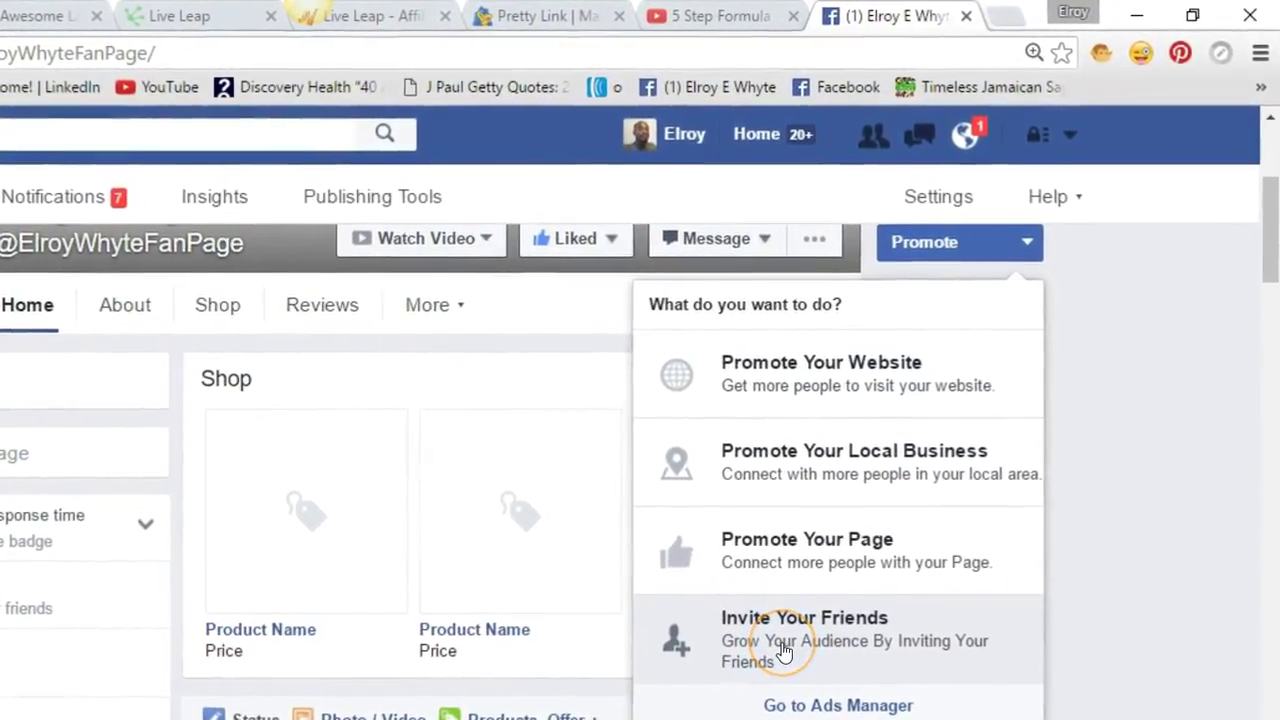
scroll(785, 650, down, 3)
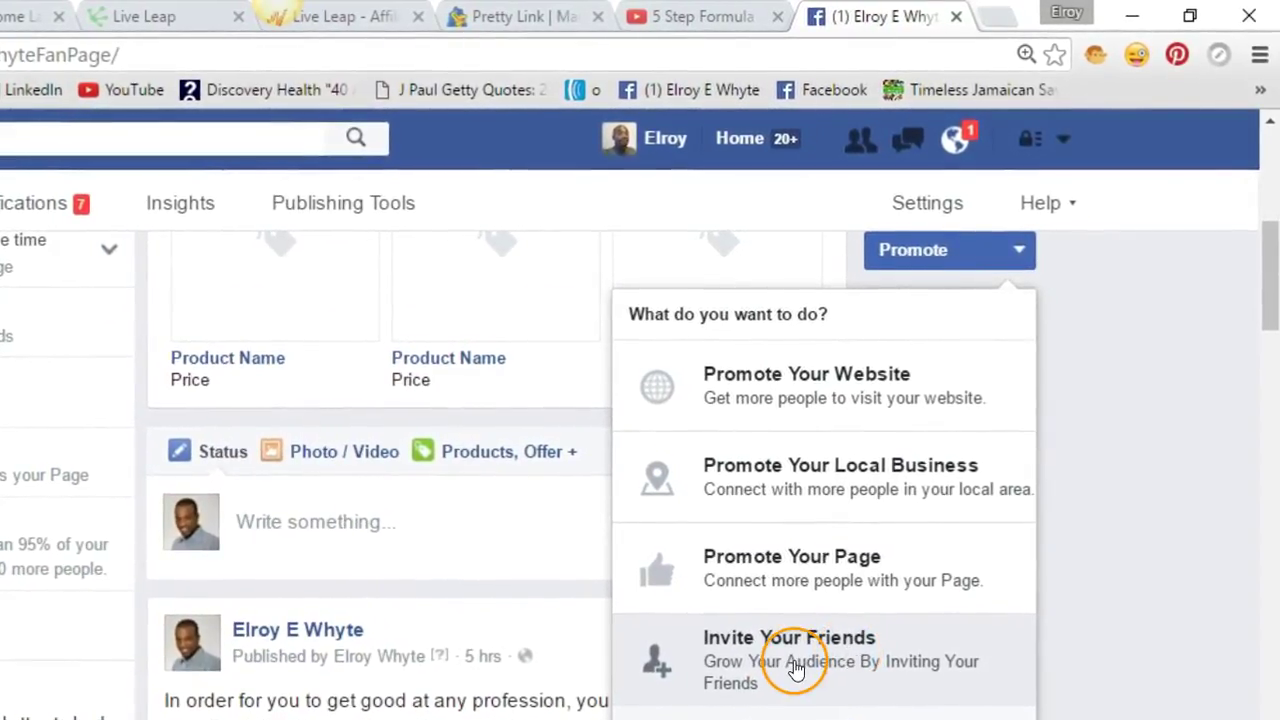
click(798, 664)
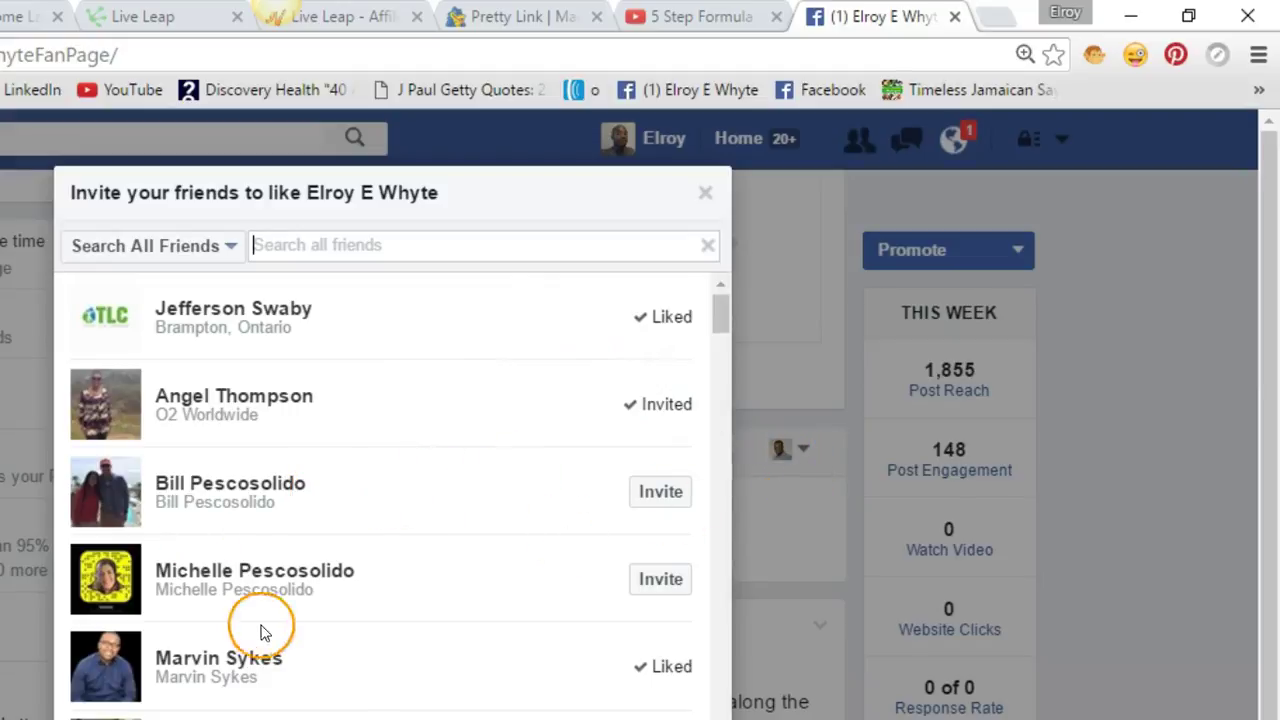
Scroll through the invite list and invite the first friend who hasn't liked the page
scroll(674, 537, down, 3)
scroll(674, 537, down, 1)
scroll(674, 537, down, 2)
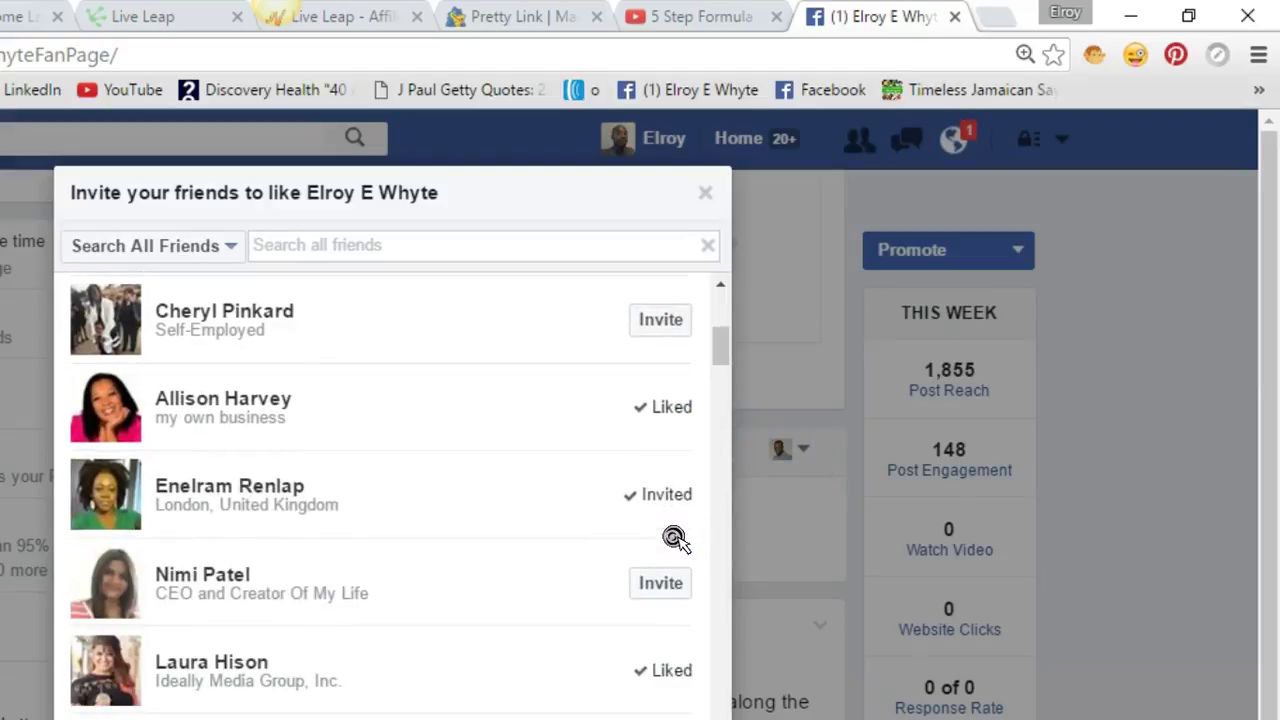
scroll(674, 537, down, 3)
scroll(675, 545, down, 1)
click(166, 457)
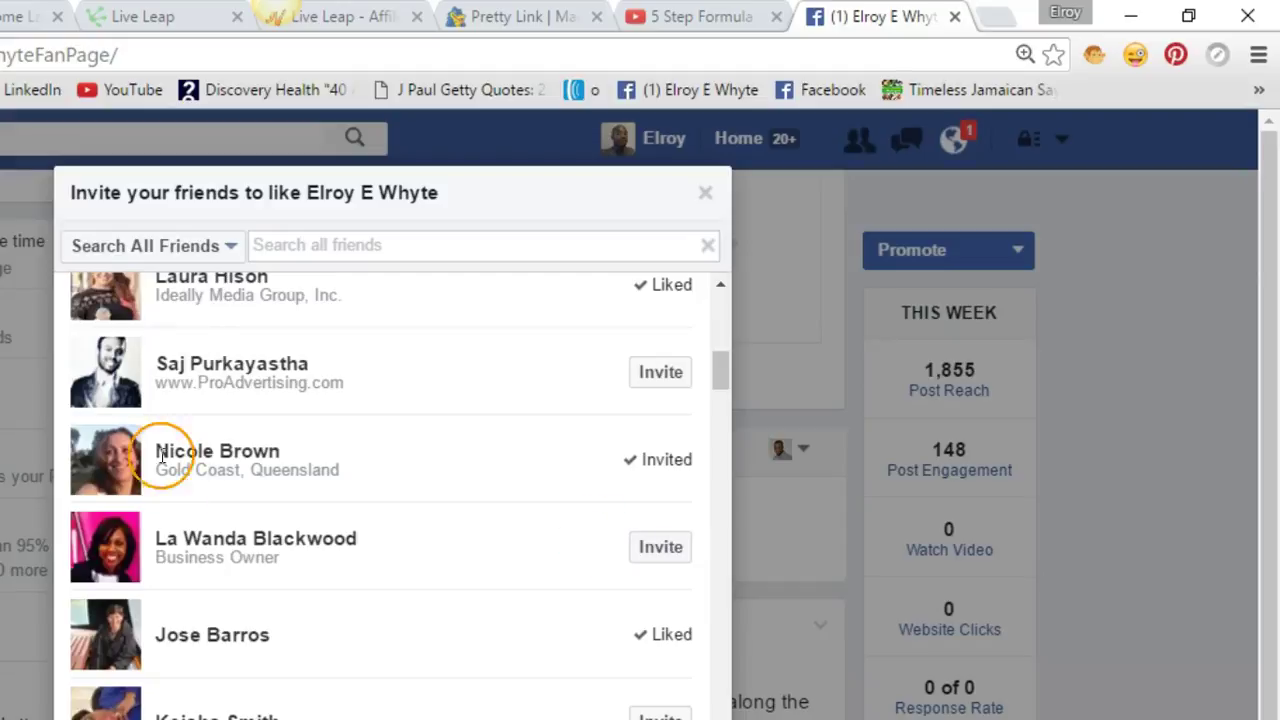
click(442, 403)
click(234, 293)
click(234, 420)
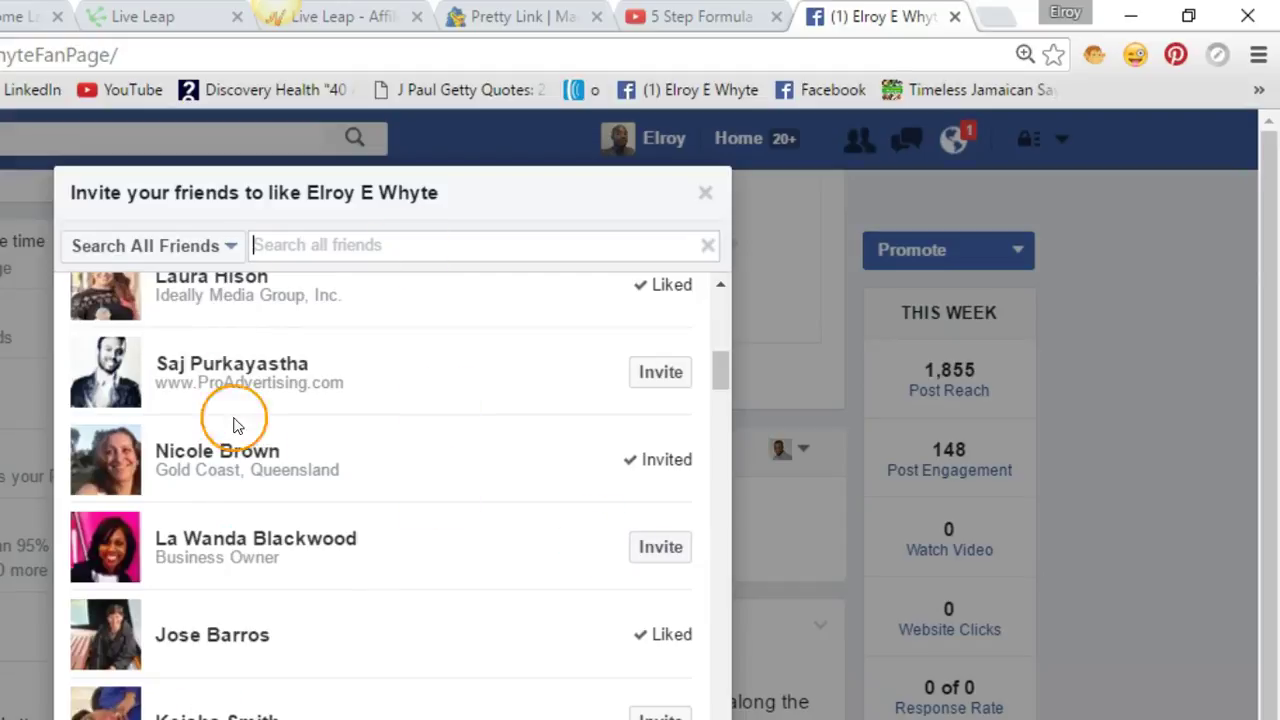
click(328, 447)
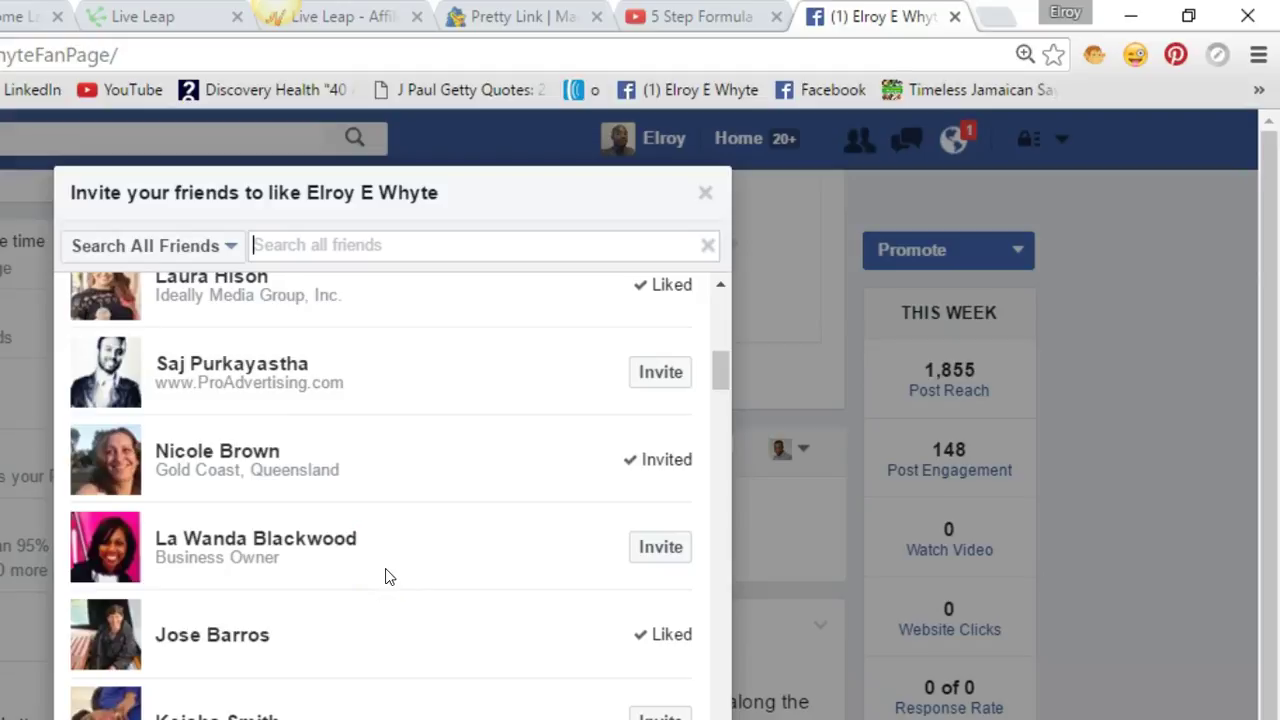
scroll(386, 571, down, 1)
scroll(386, 571, down, 1)
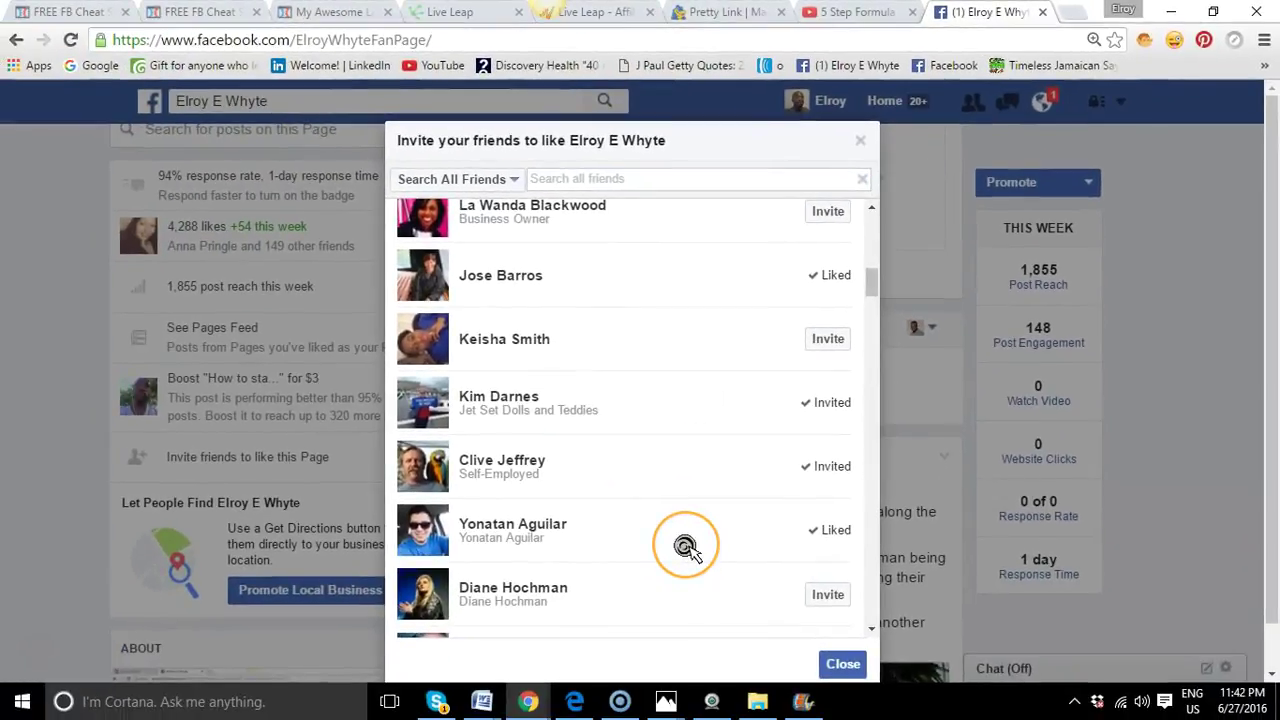
scroll(686, 551, down, 1)
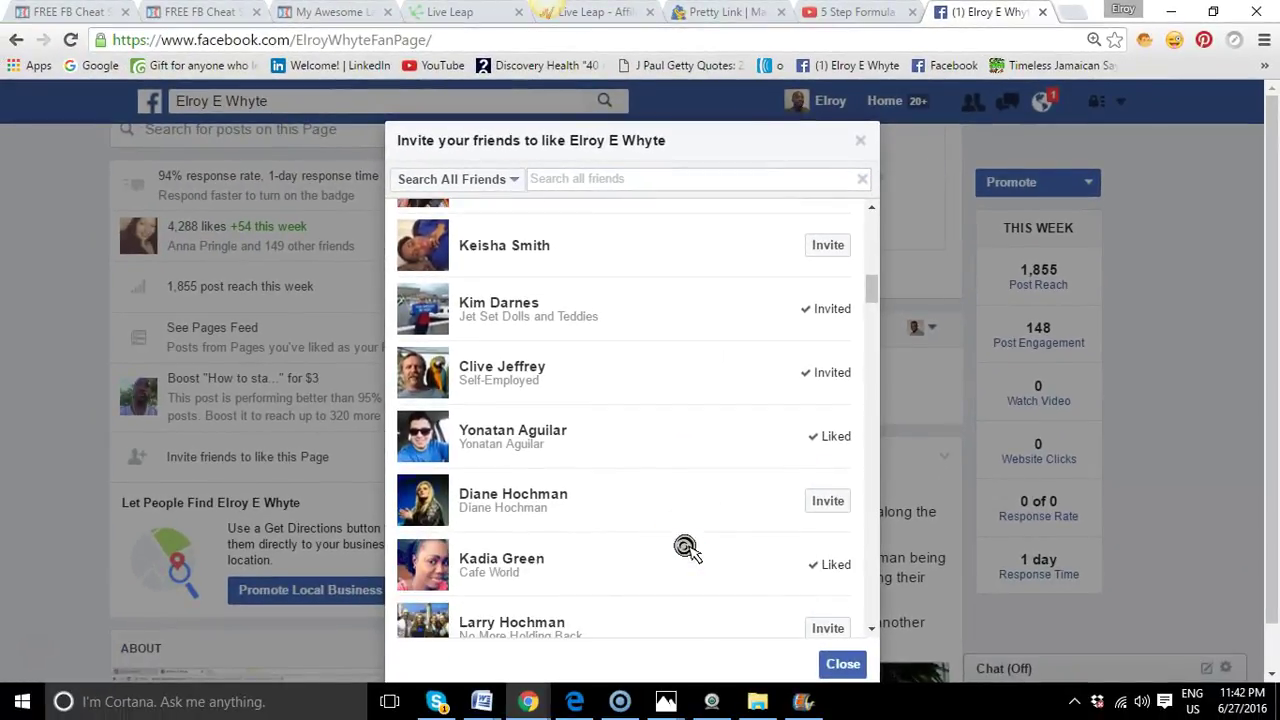
scroll(686, 545, down, 1)
scroll(686, 545, down, 1)
scroll(686, 545, down, 1)
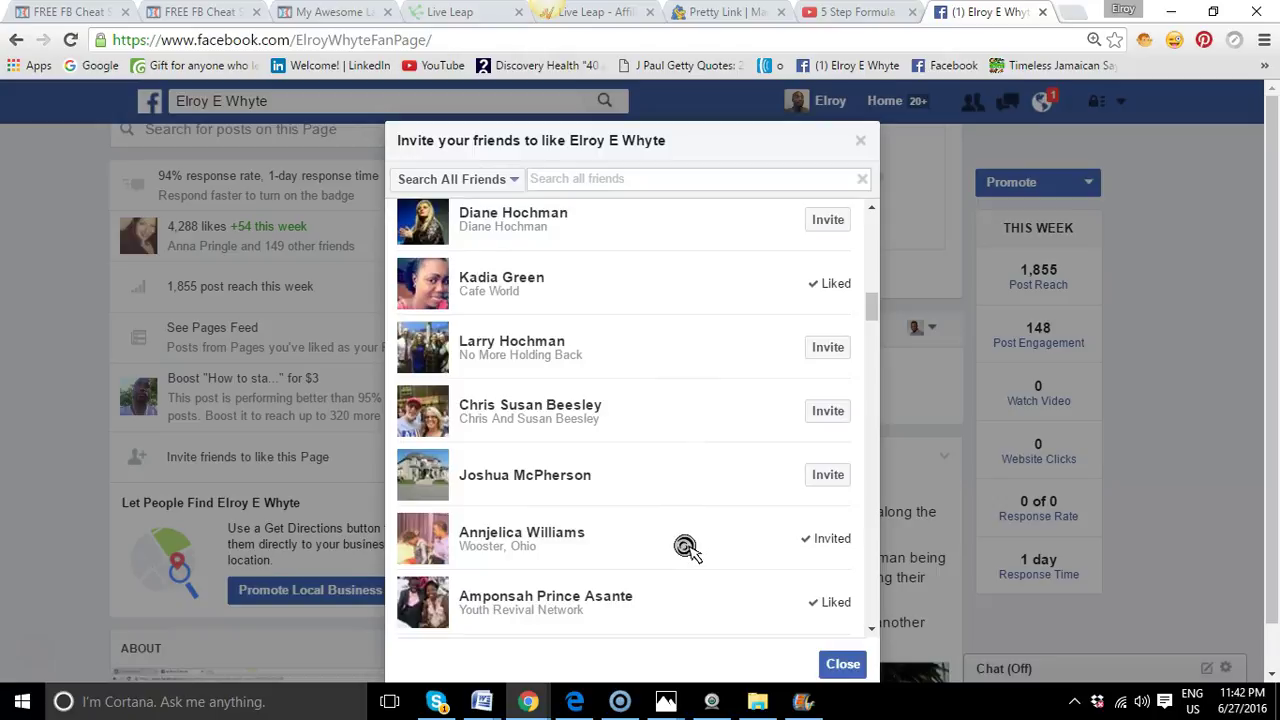
scroll(780, 480, down, 3)
scroll(850, 432, down, 2)
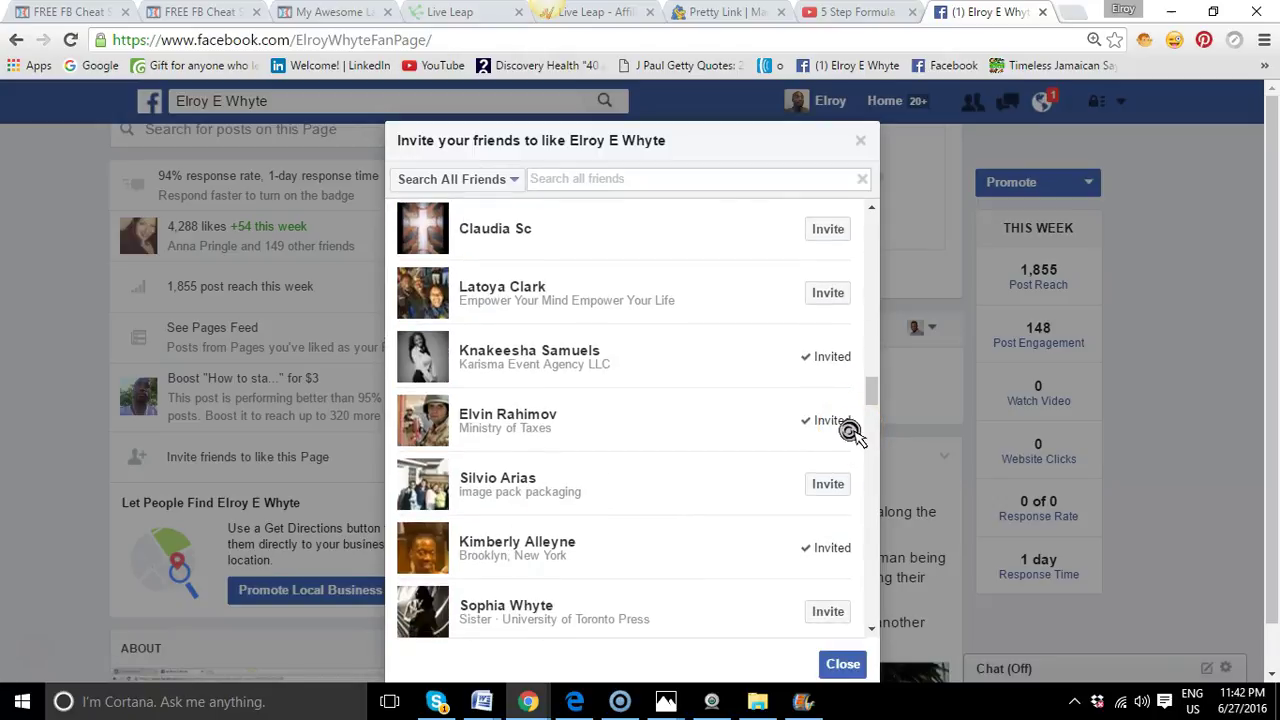
click(826, 292)
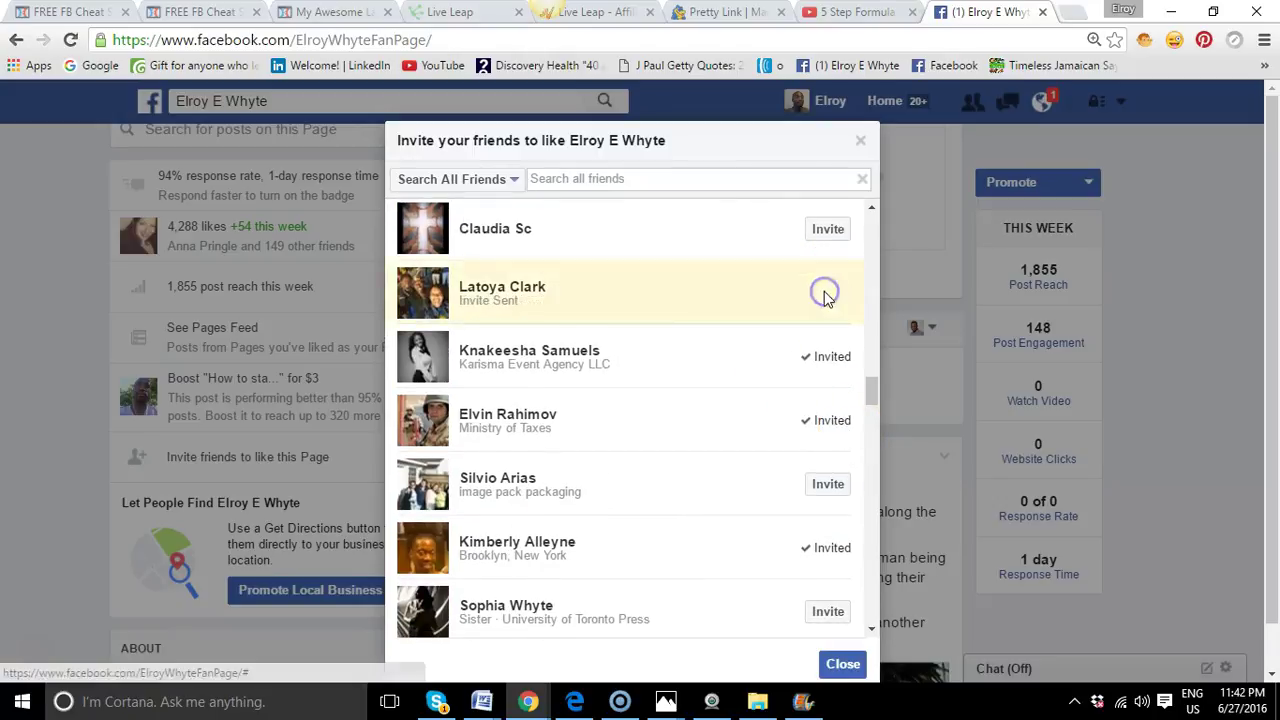
Scroll further down and invite three more not-yet-invited friends to like the page
scroll(825, 300, down, 2)
scroll(825, 300, down, 1)
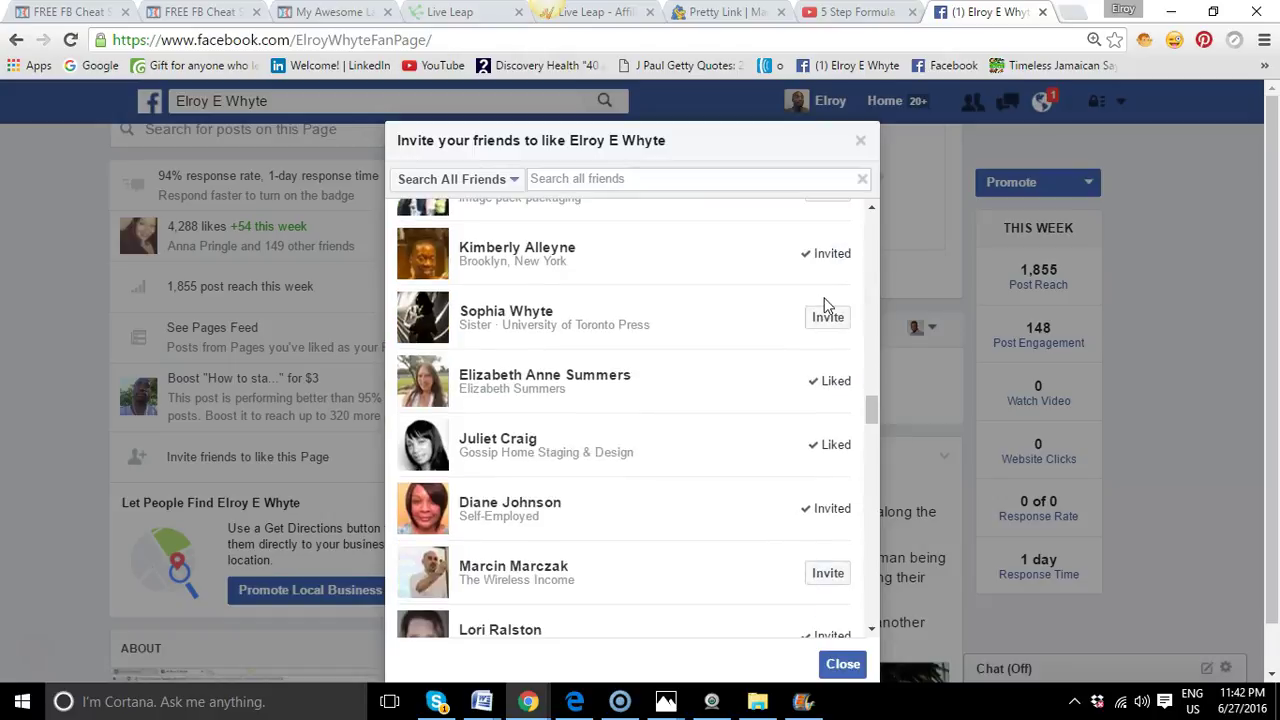
scroll(826, 303, down, 2)
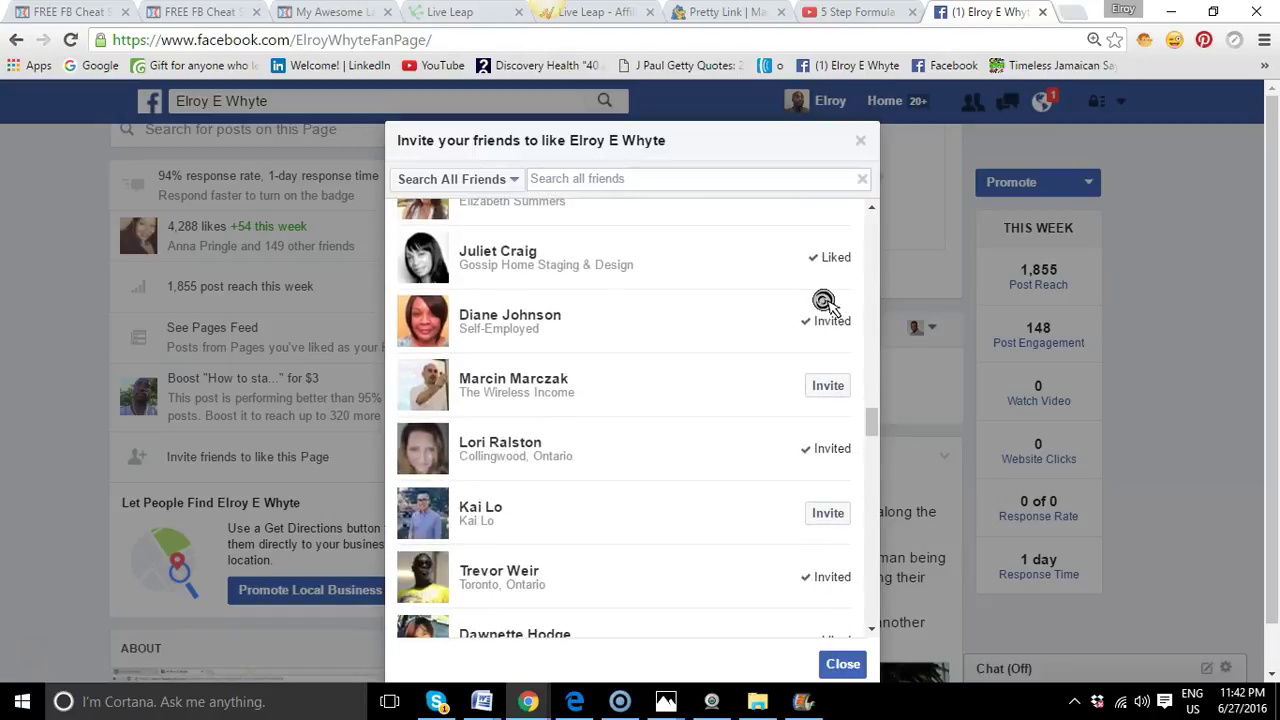
scroll(825, 302, down, 1)
scroll(825, 302, down, 1)
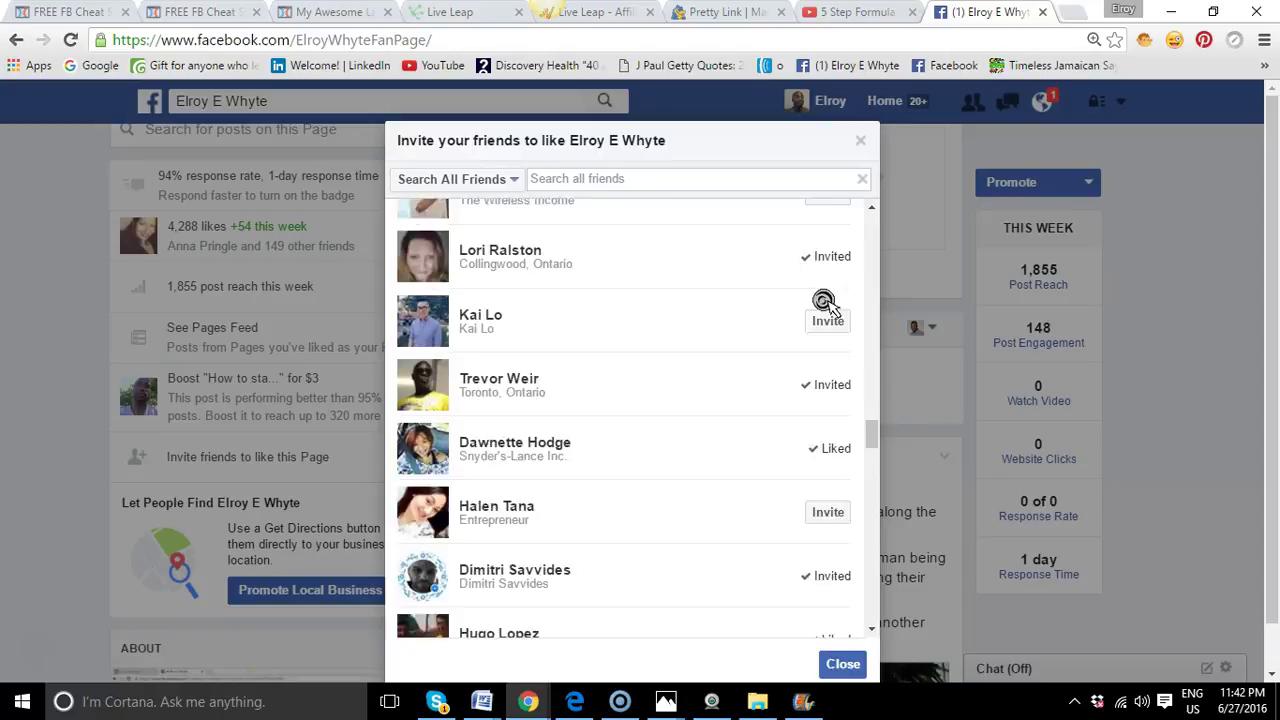
scroll(825, 302, down, 1)
scroll(826, 303, down, 1)
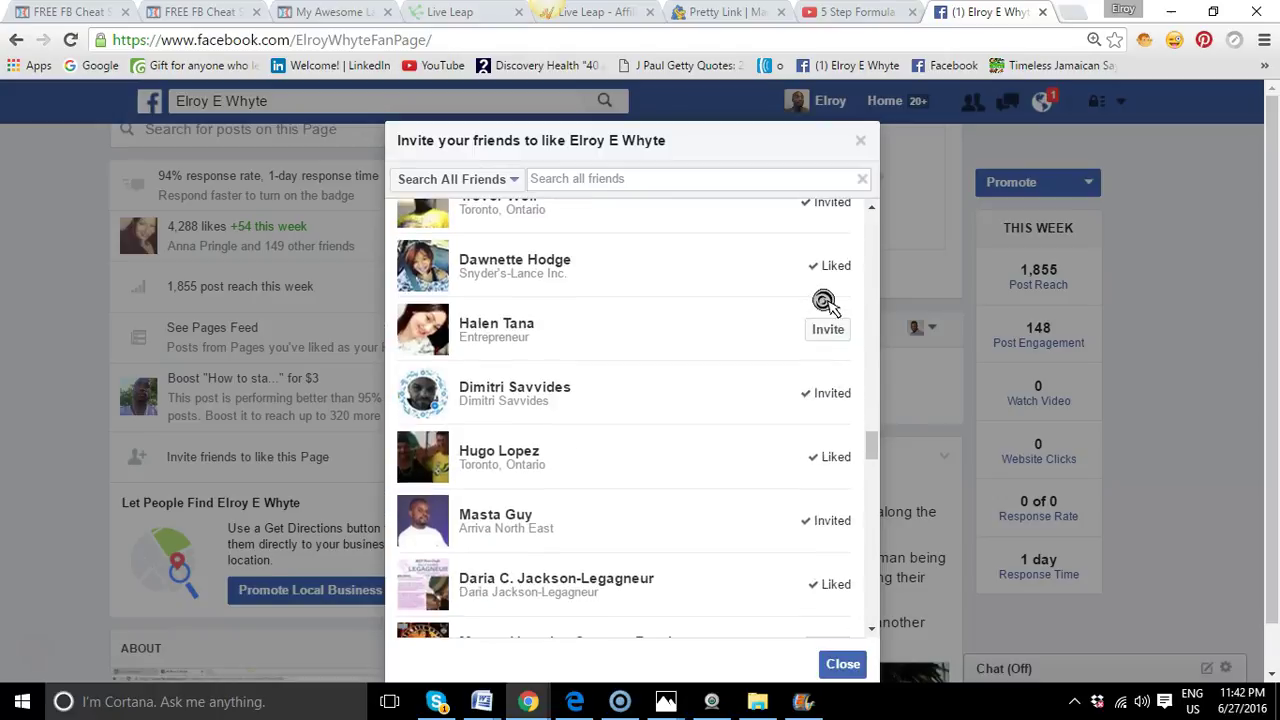
scroll(825, 300, down, 1)
scroll(825, 302, down, 2)
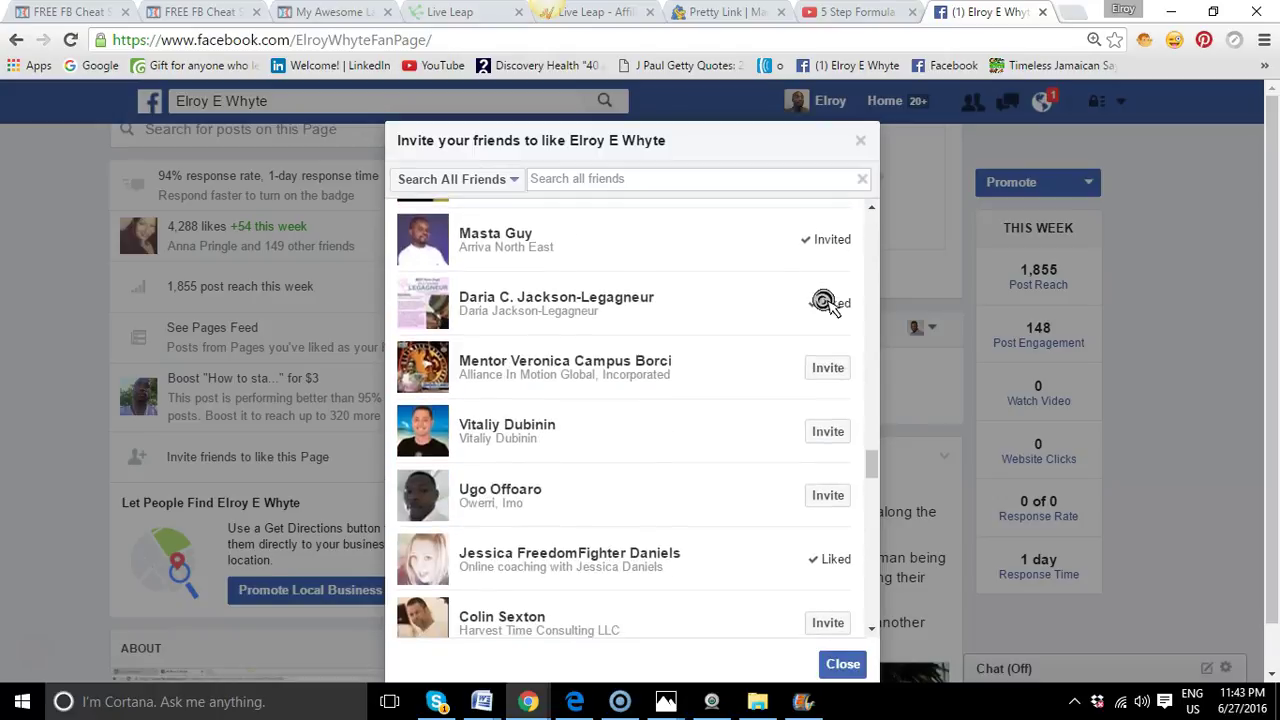
scroll(825, 302, down, 1)
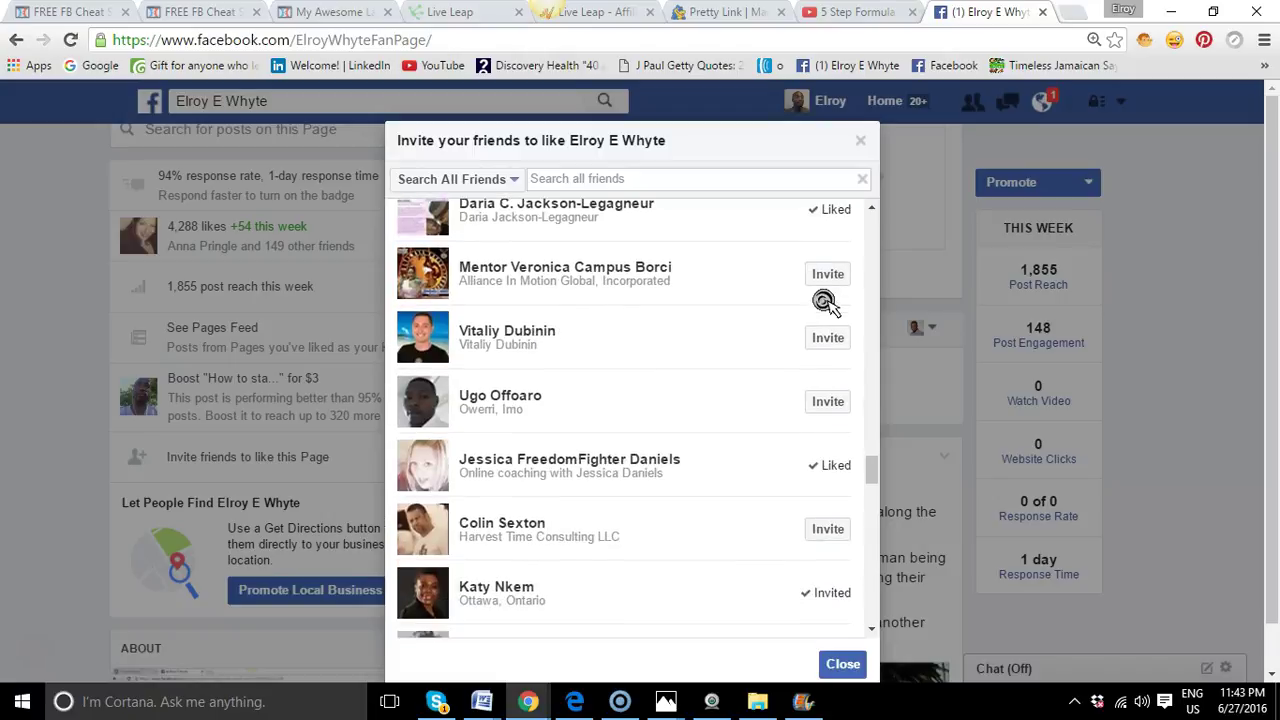
scroll(825, 302, down, 1)
scroll(825, 302, down, 1)
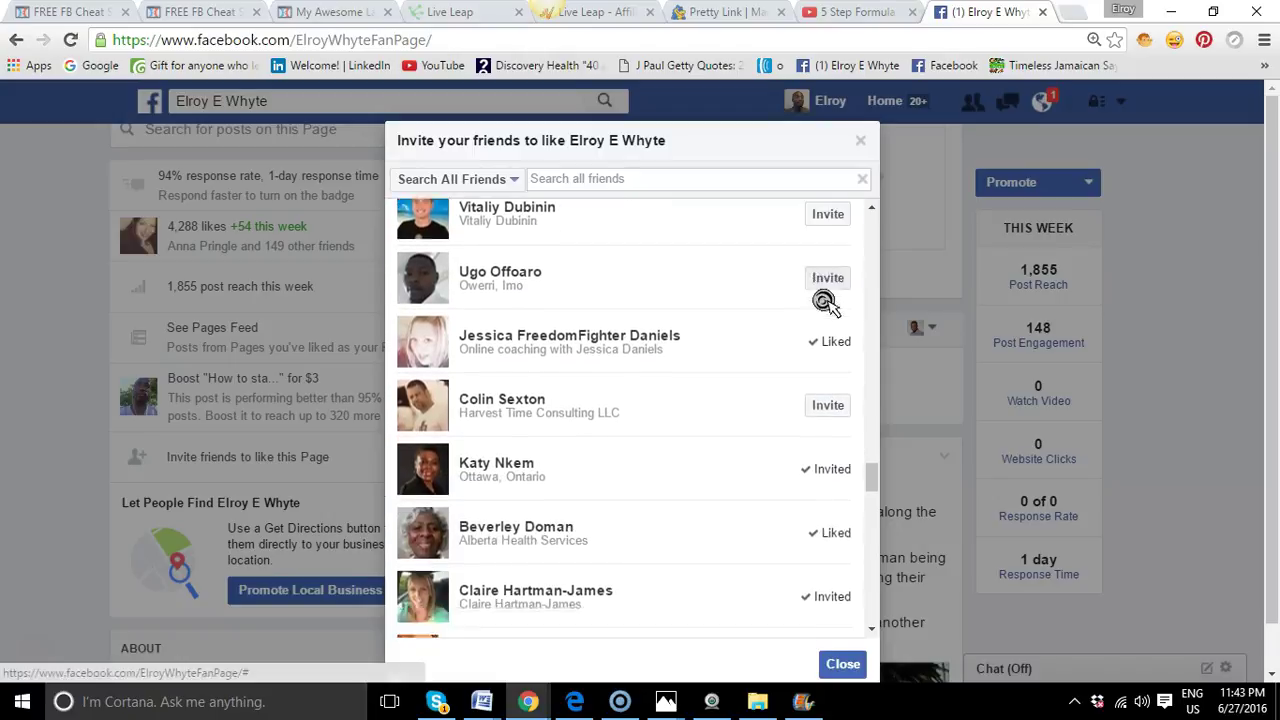
scroll(825, 302, down, 2)
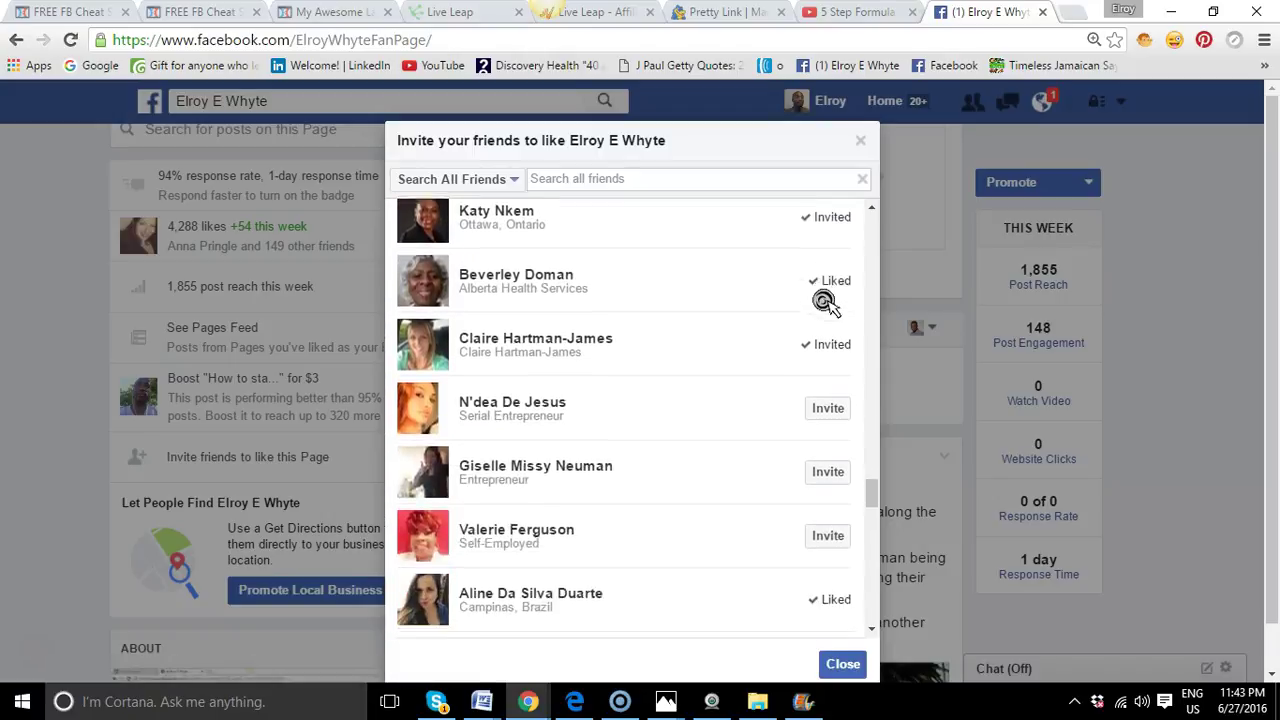
scroll(825, 302, down, 2)
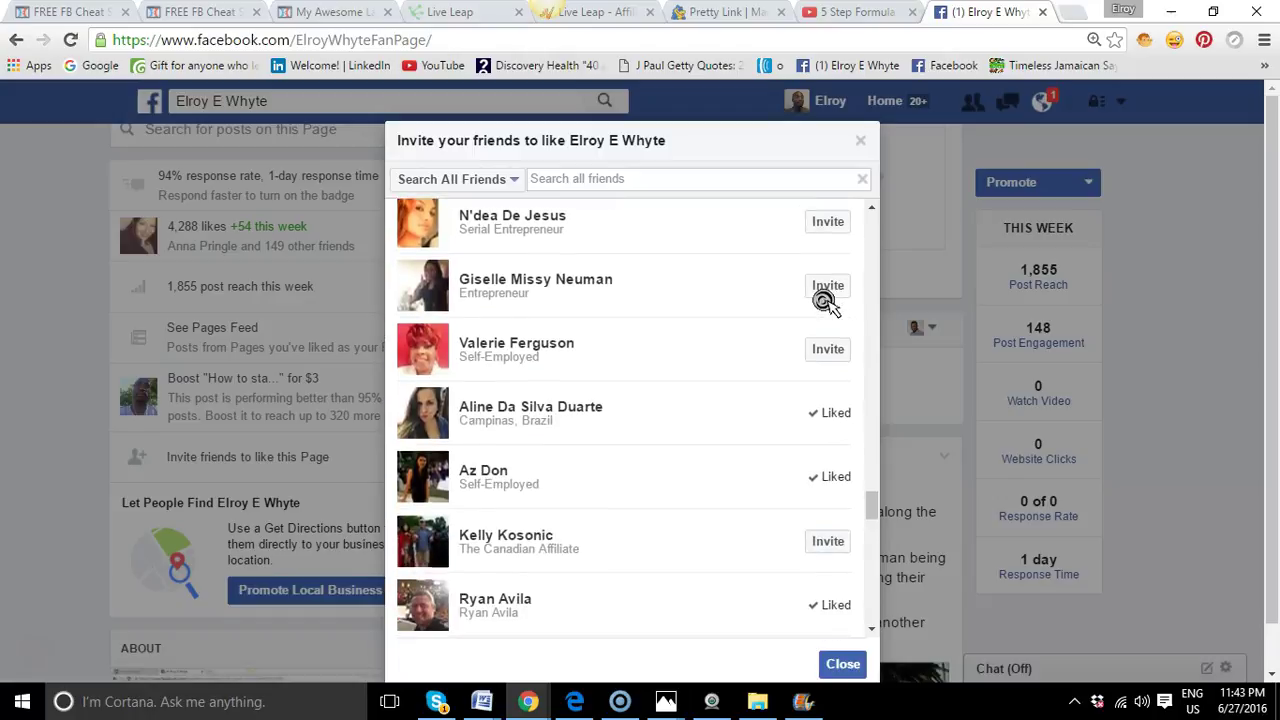
click(828, 358)
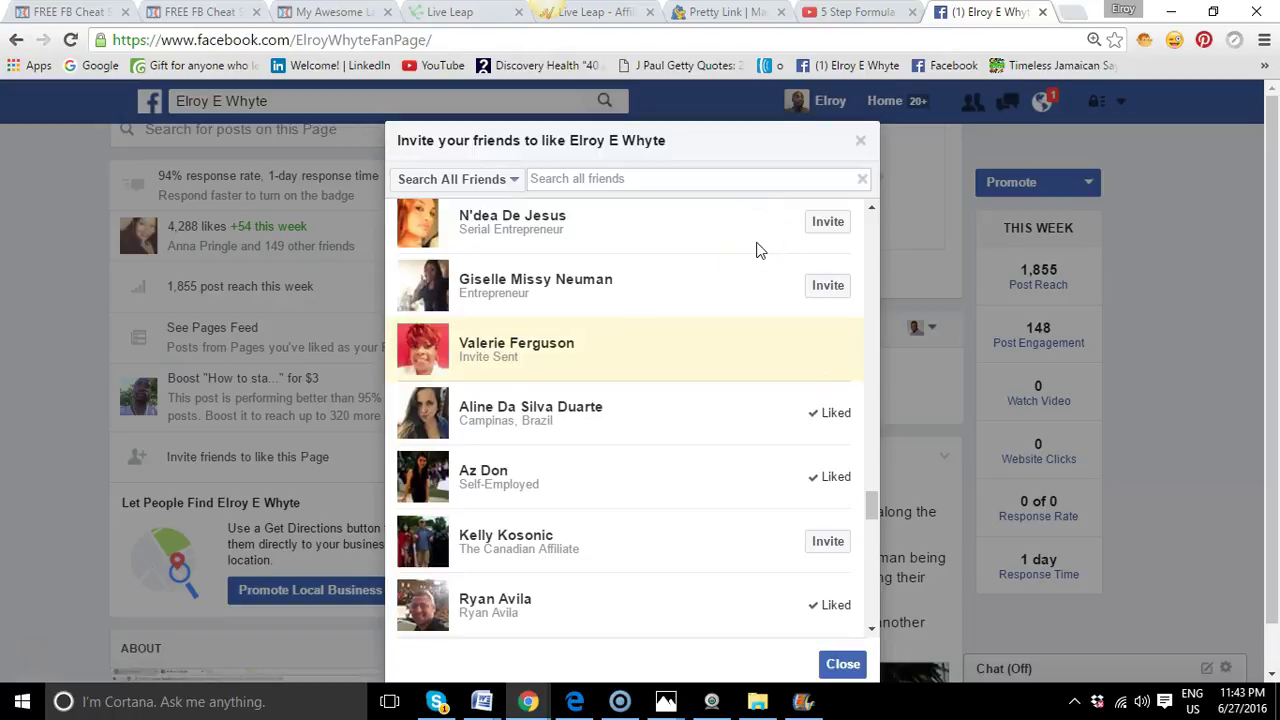
click(828, 285)
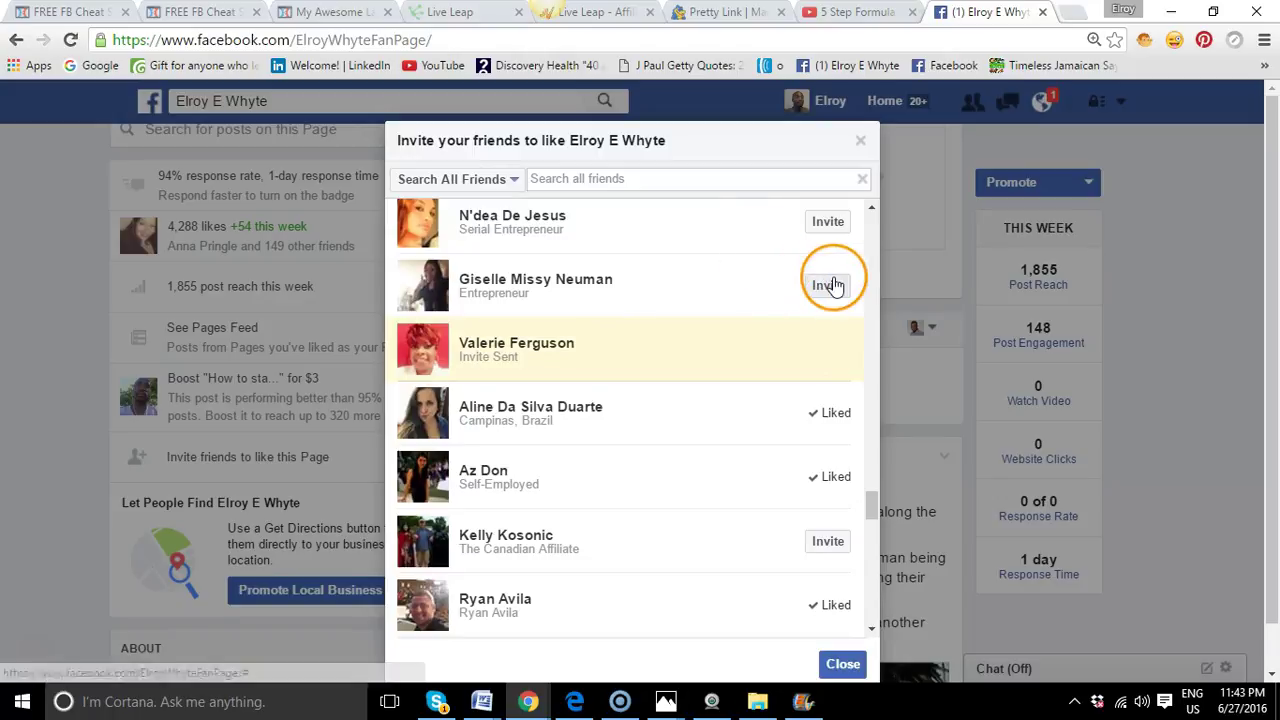
click(818, 226)
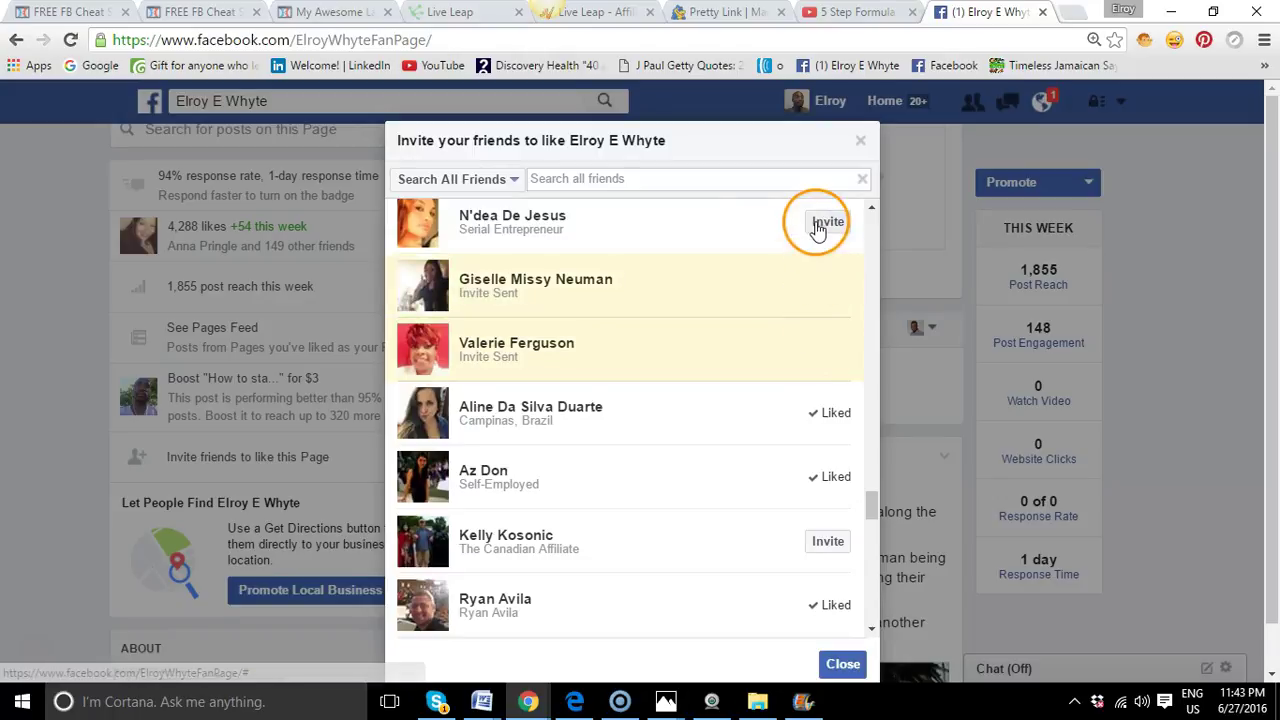
scroll(818, 228, down, 1)
scroll(818, 228, down, 2)
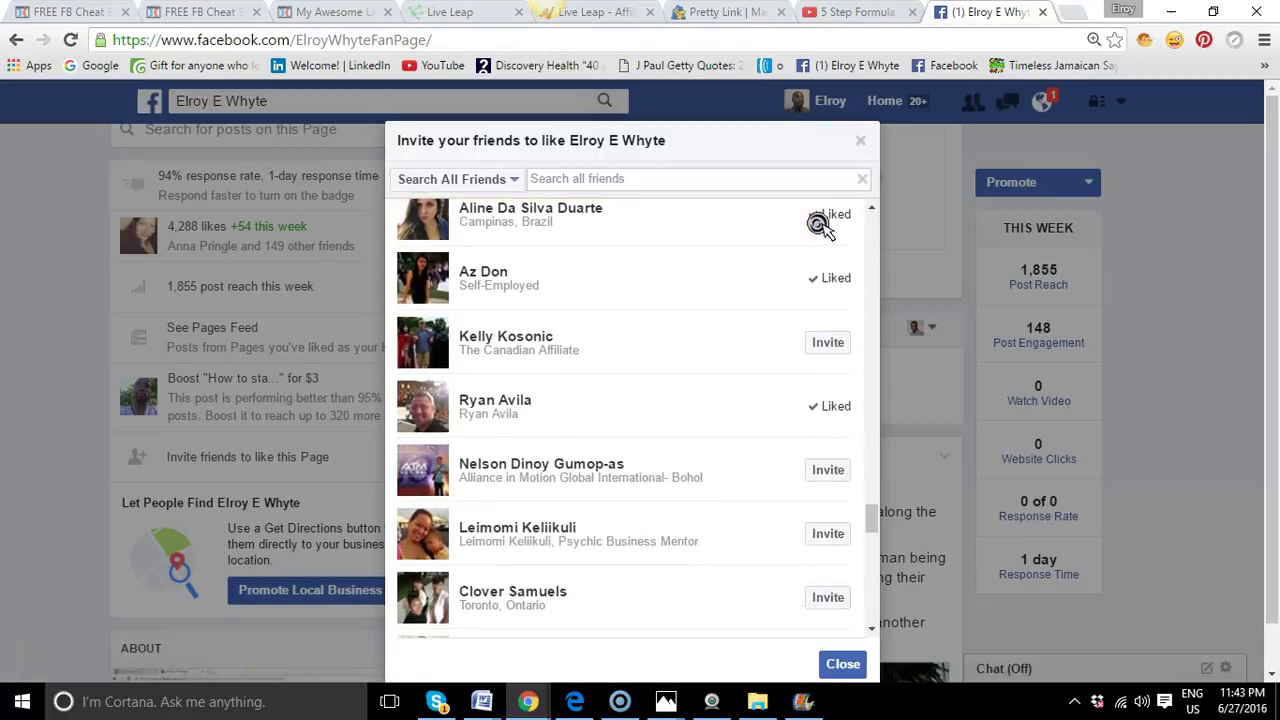
scroll(818, 226, down, 1)
scroll(818, 224, down, 1)
scroll(823, 225, down, 3)
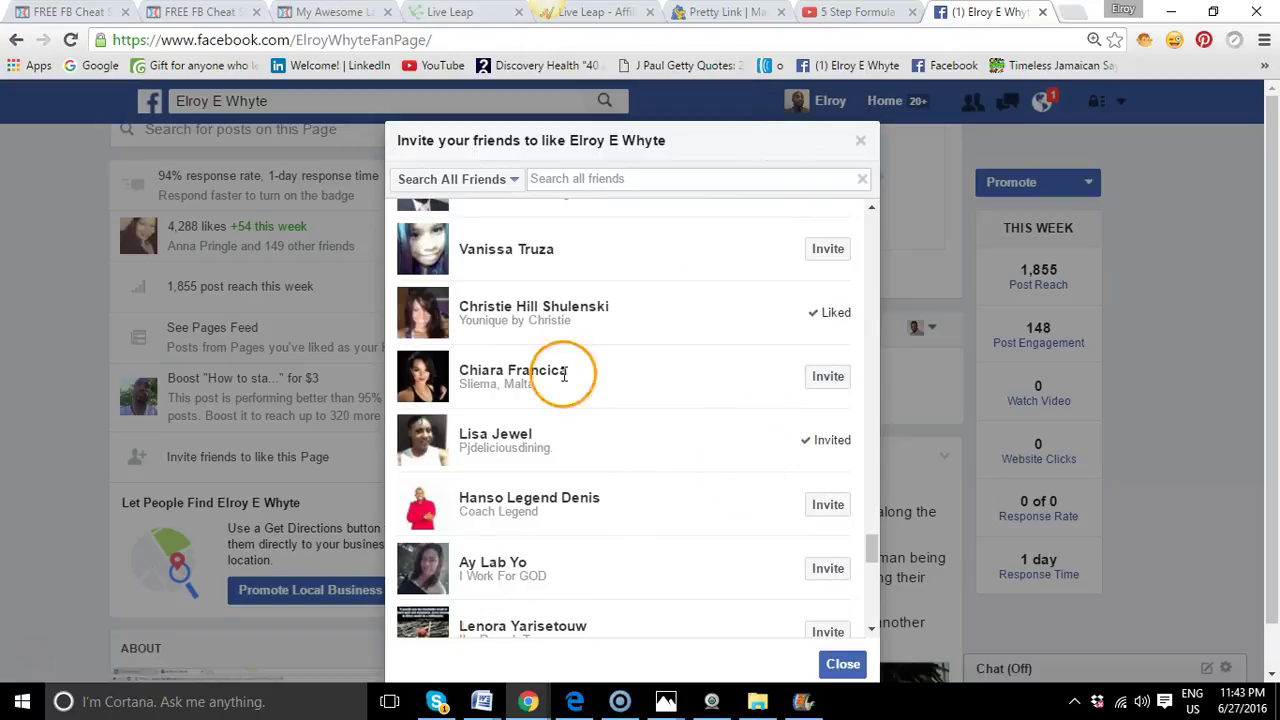
Close the invite dialog and reopen the fan page from the pages menu
click(860, 146)
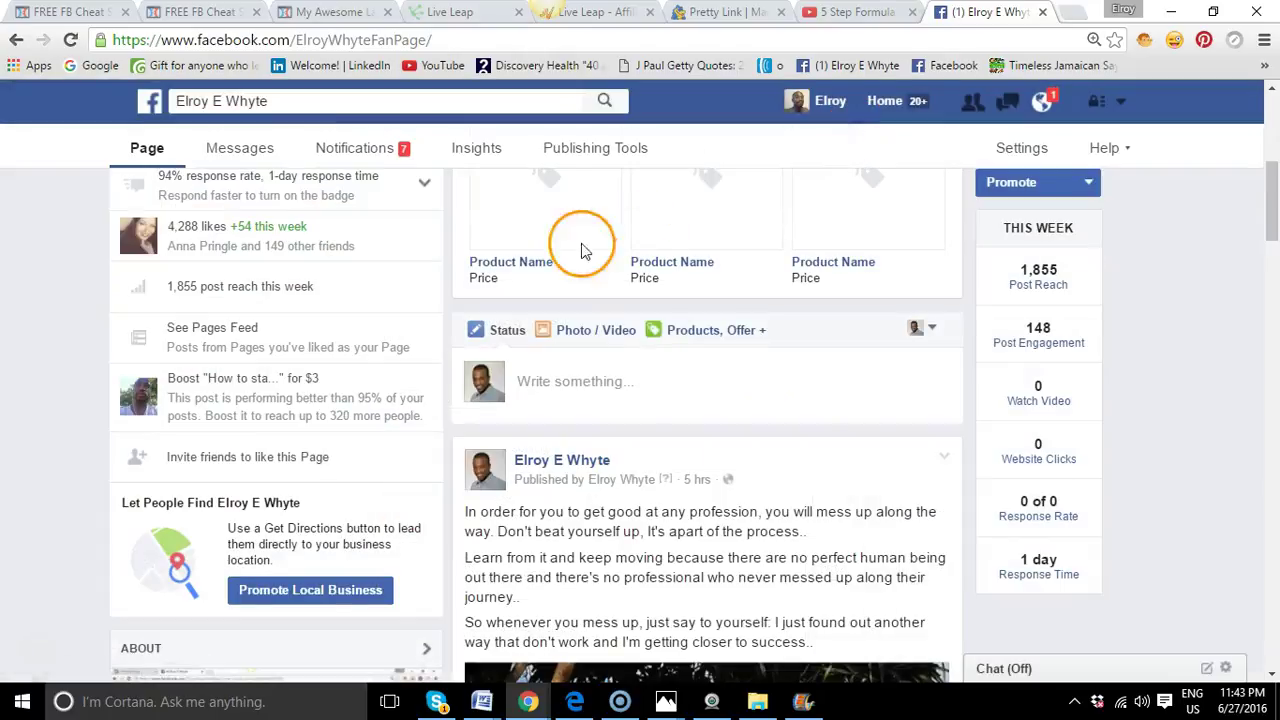
click(1122, 102)
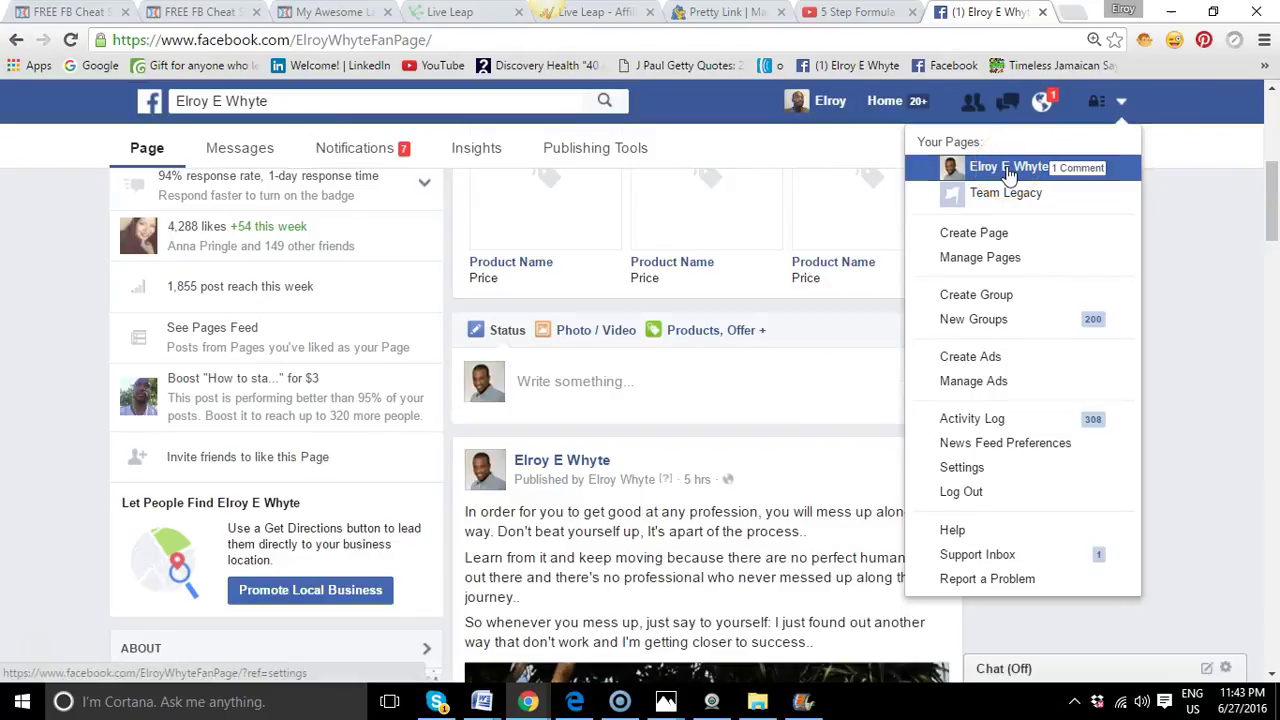
click(1008, 170)
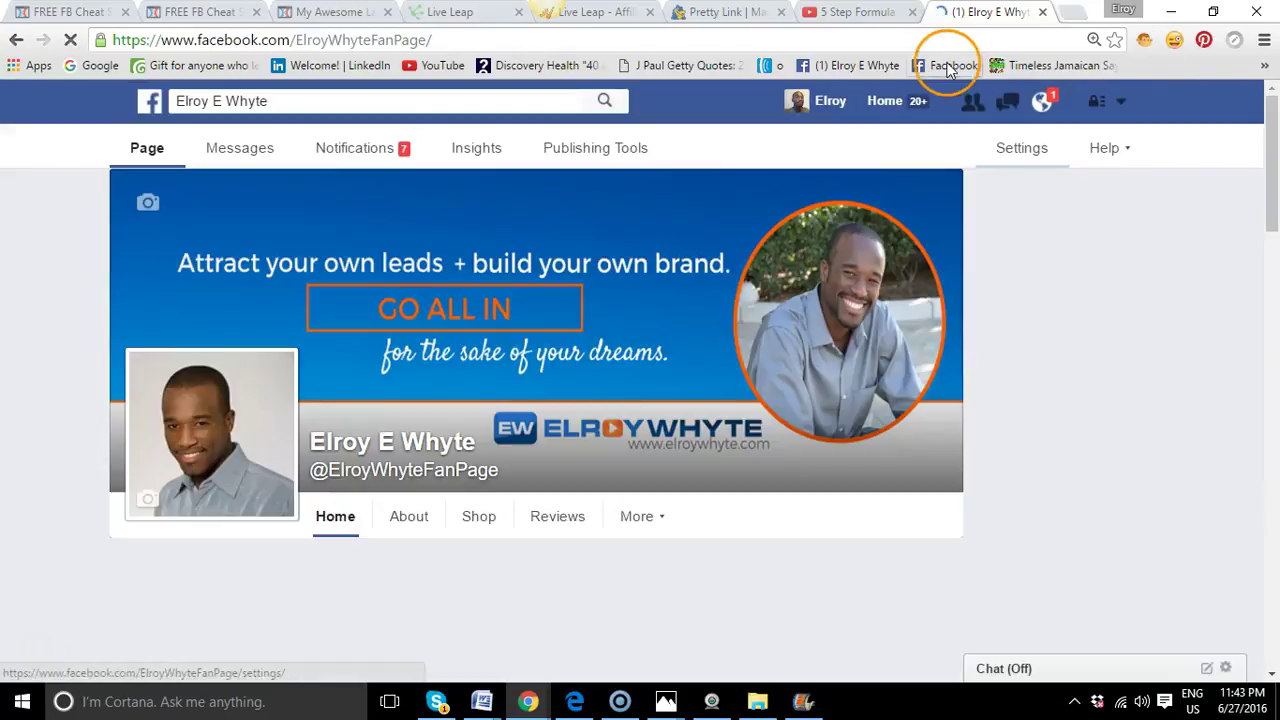
Visit the personal profile timeline, then return to the home news feed
click(828, 101)
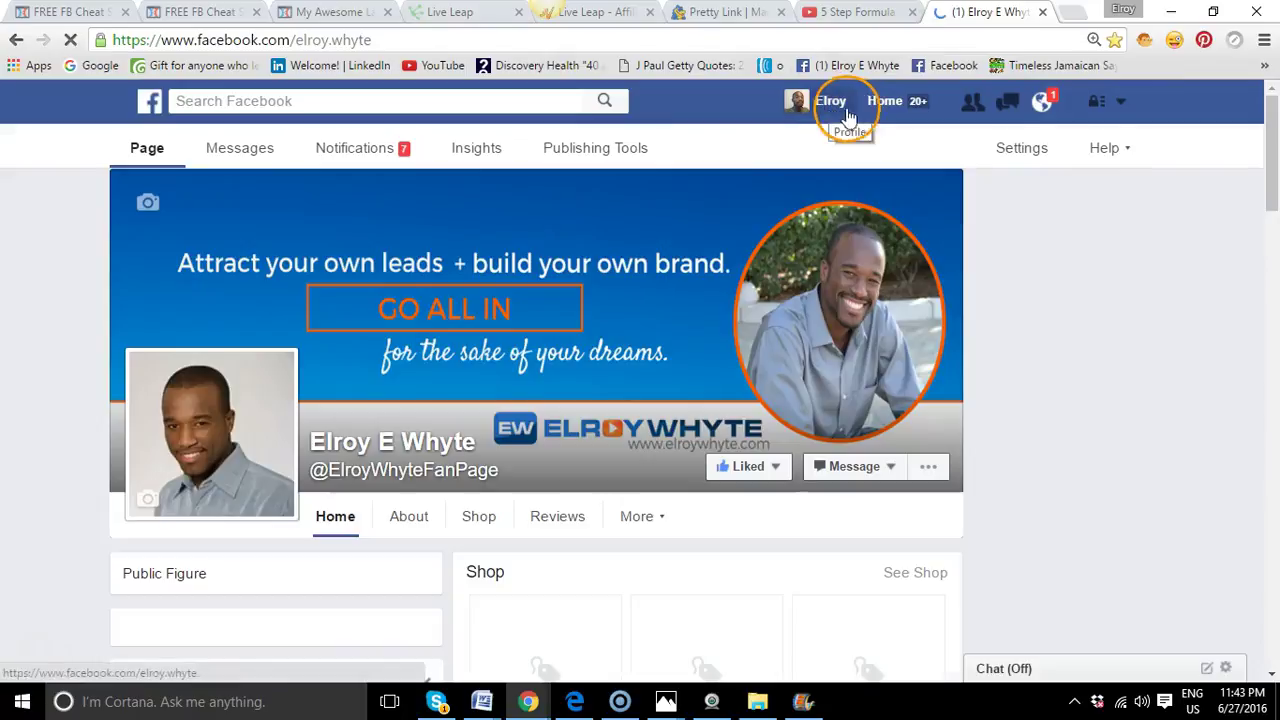
scroll(680, 537, down, 3)
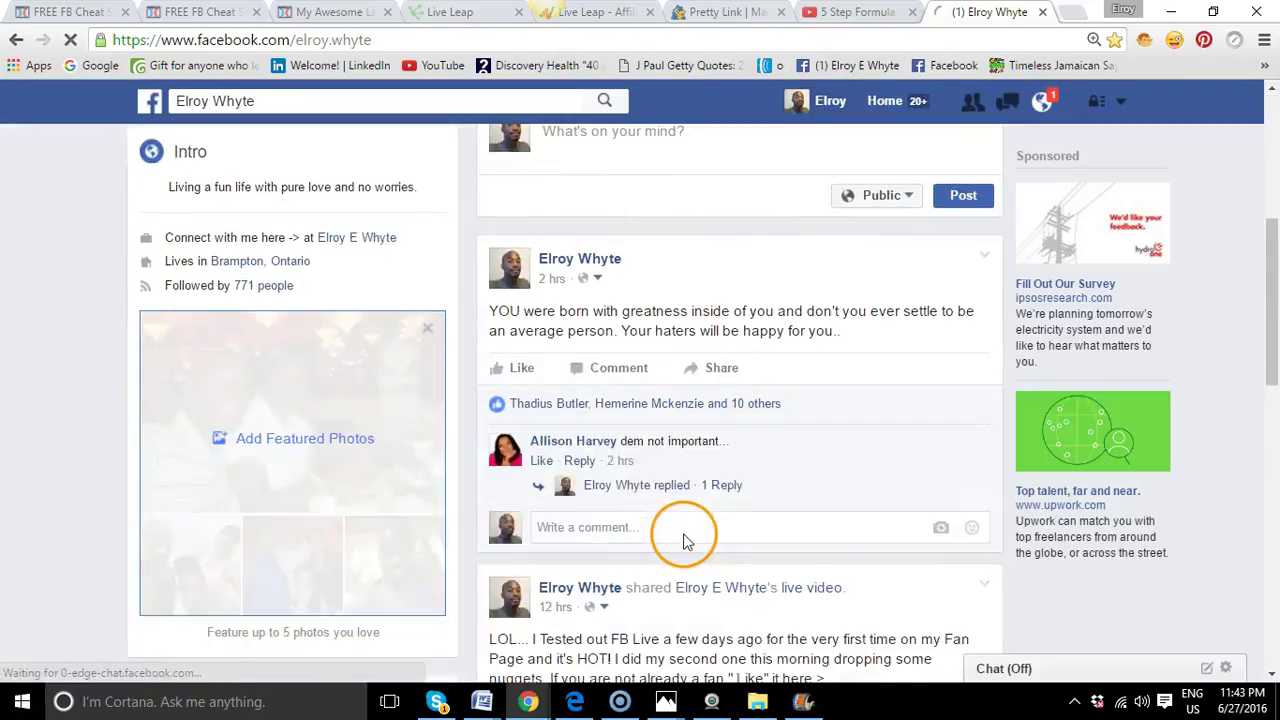
scroll(685, 538, down, 1)
click(118, 100)
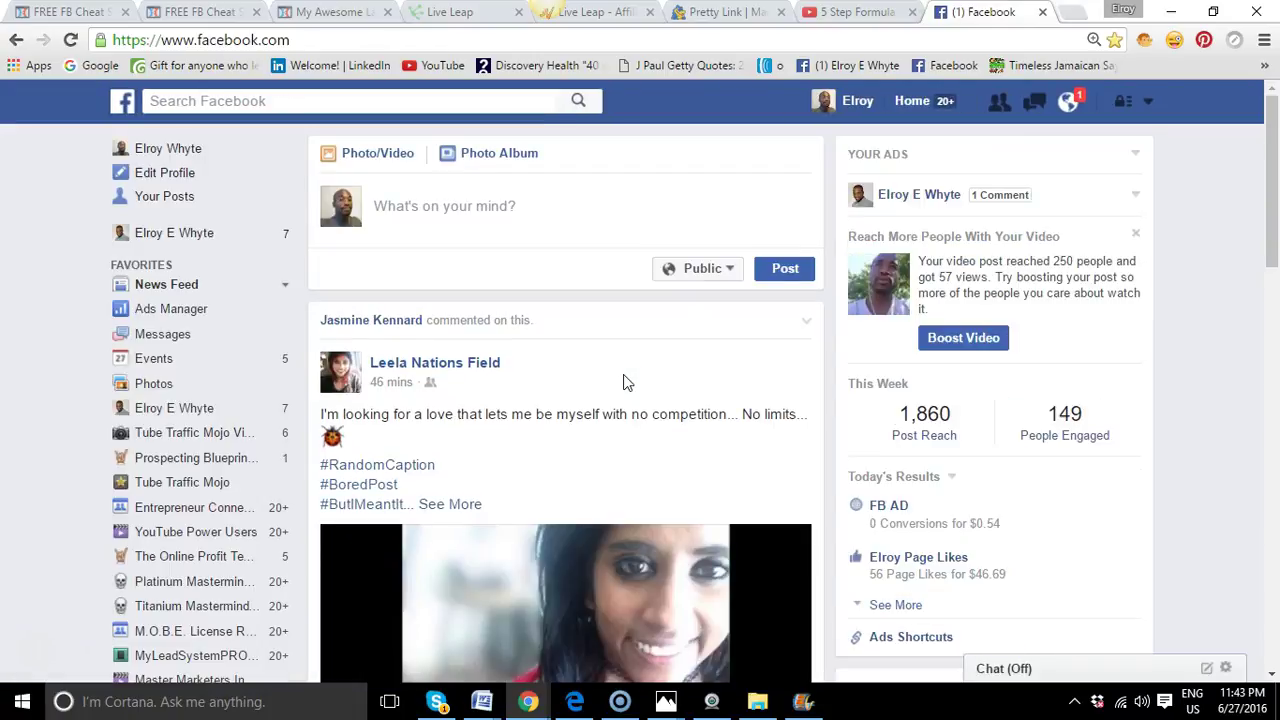
click(272, 200)
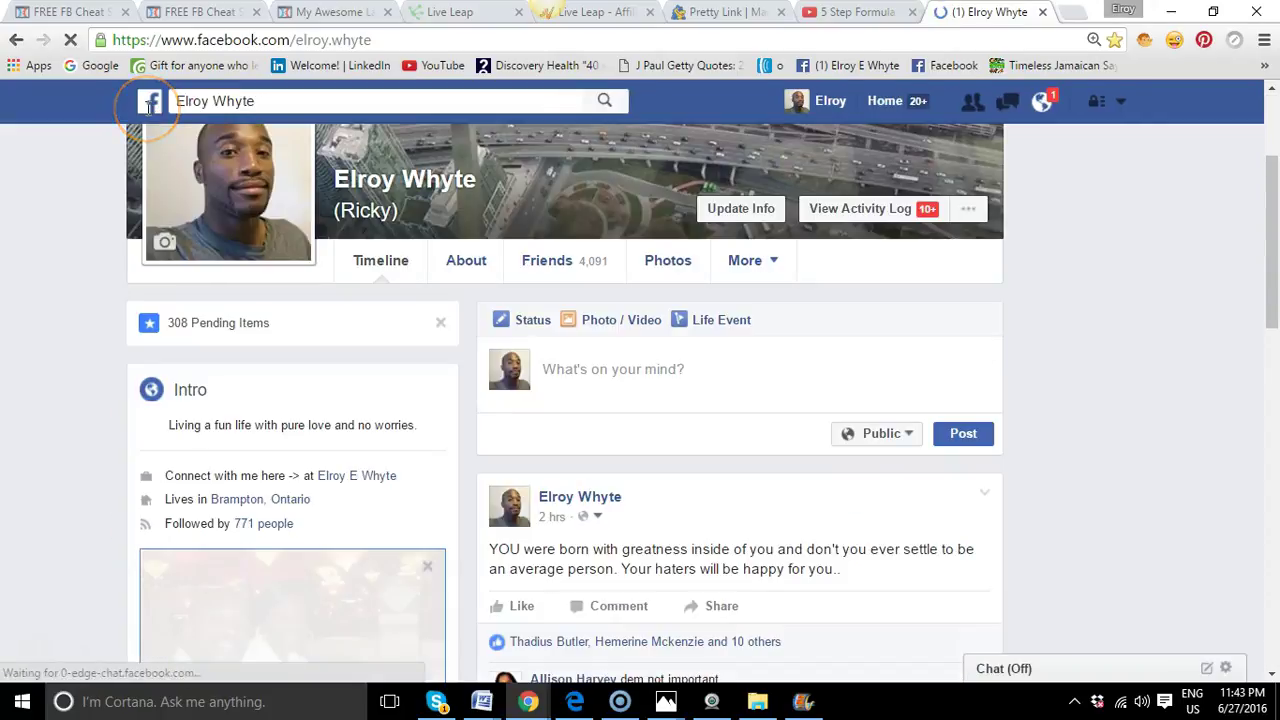
scroll(147, 108, up, 2)
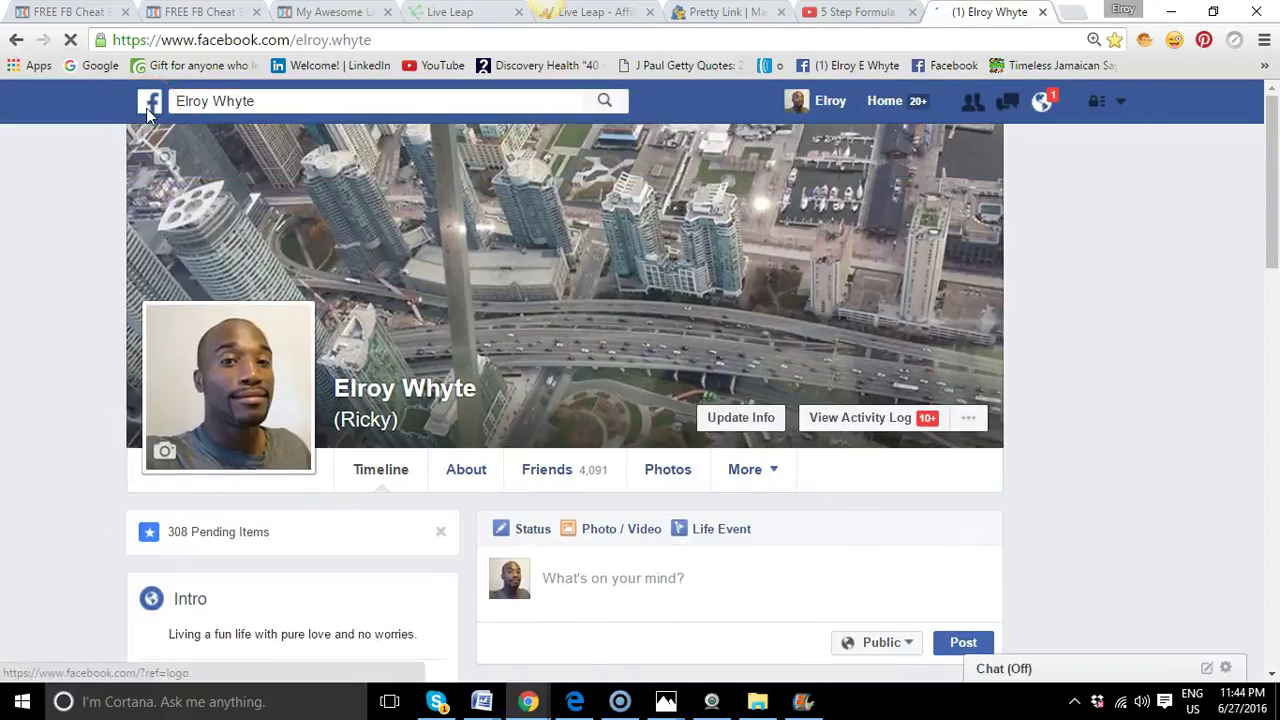
click(146, 108)
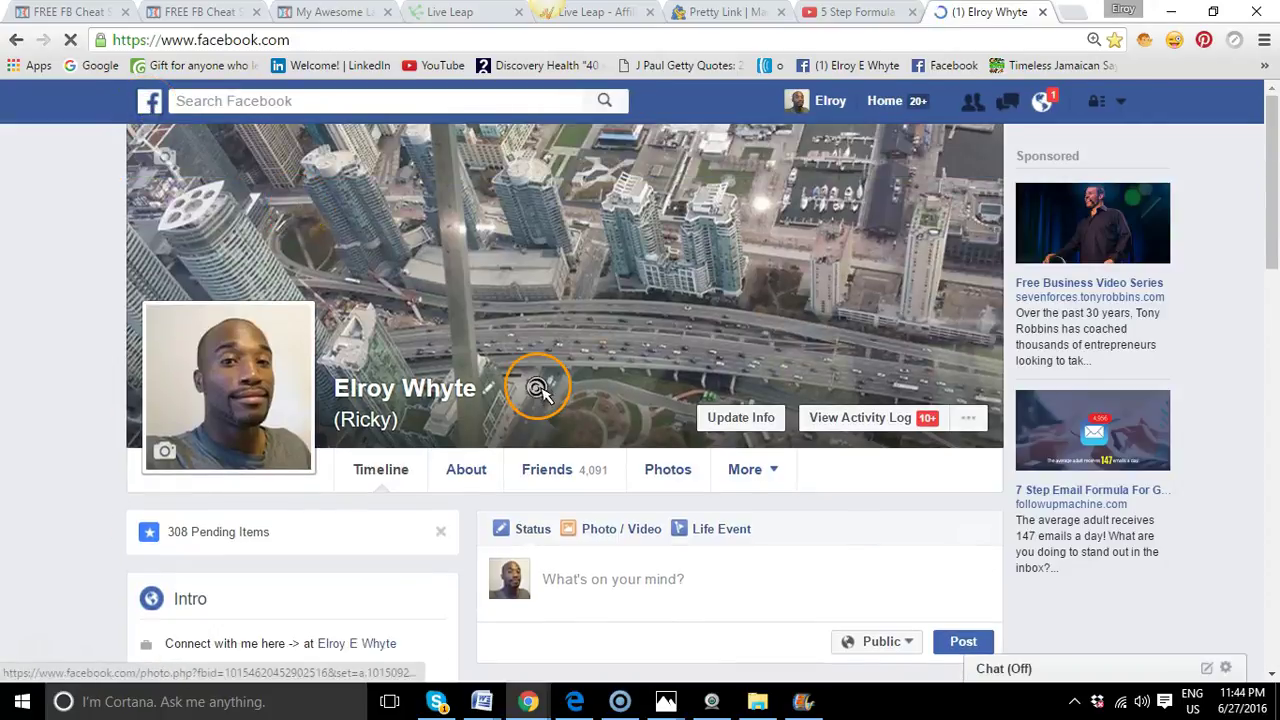
scroll(537, 388, down, 3)
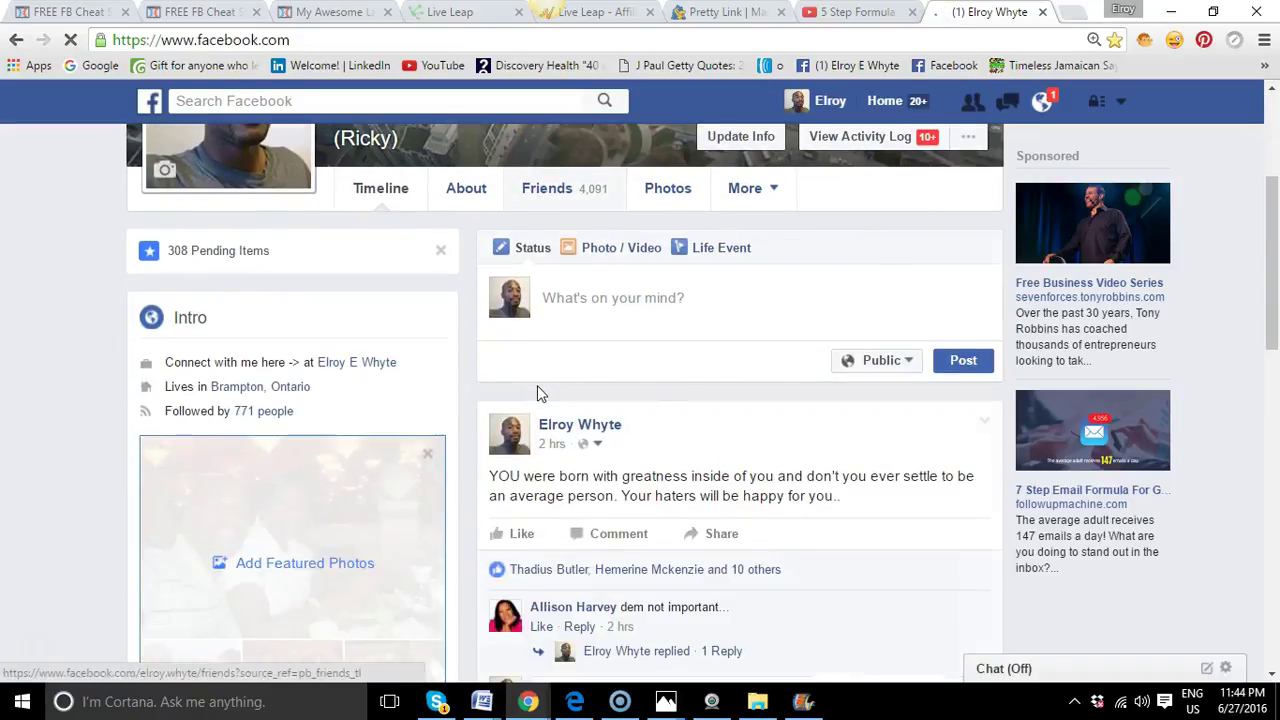
scroll(537, 388, down, 2)
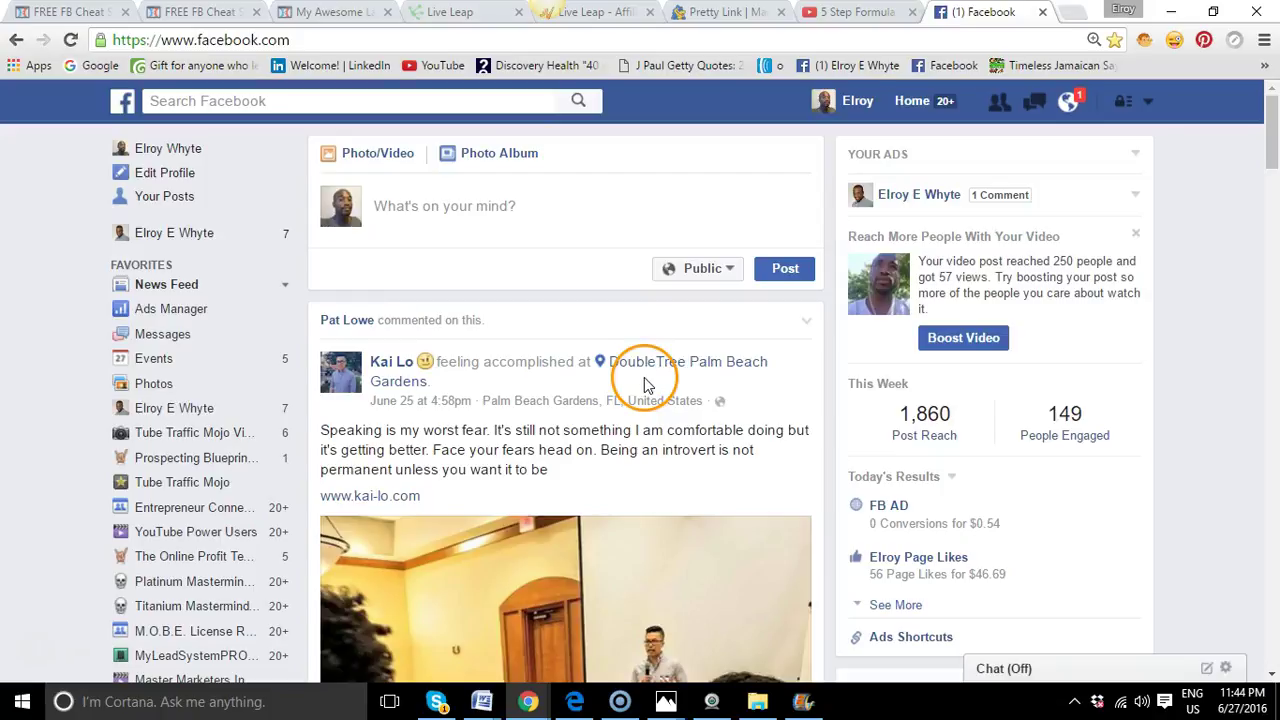
Scroll the news feed to the friend's speaker photo post about overcoming fear of speaking
scroll(541, 405, down, 1)
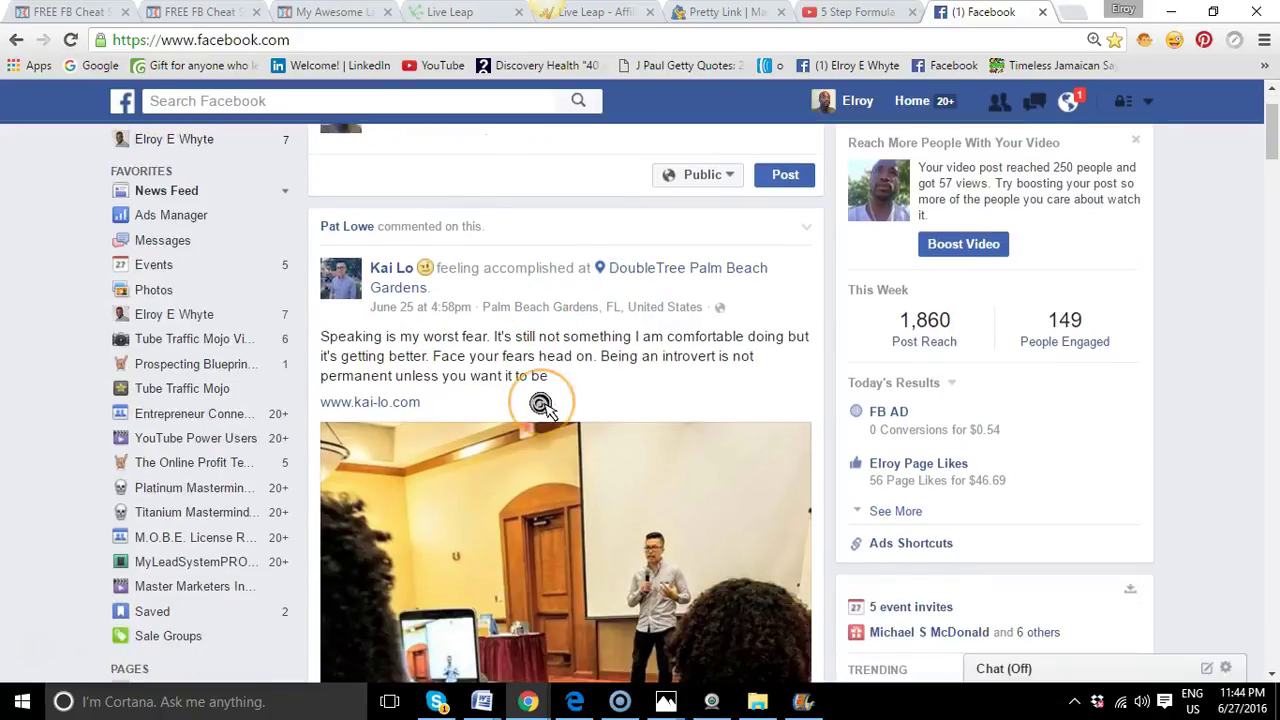
scroll(541, 405, down, 2)
scroll(541, 405, down, 1)
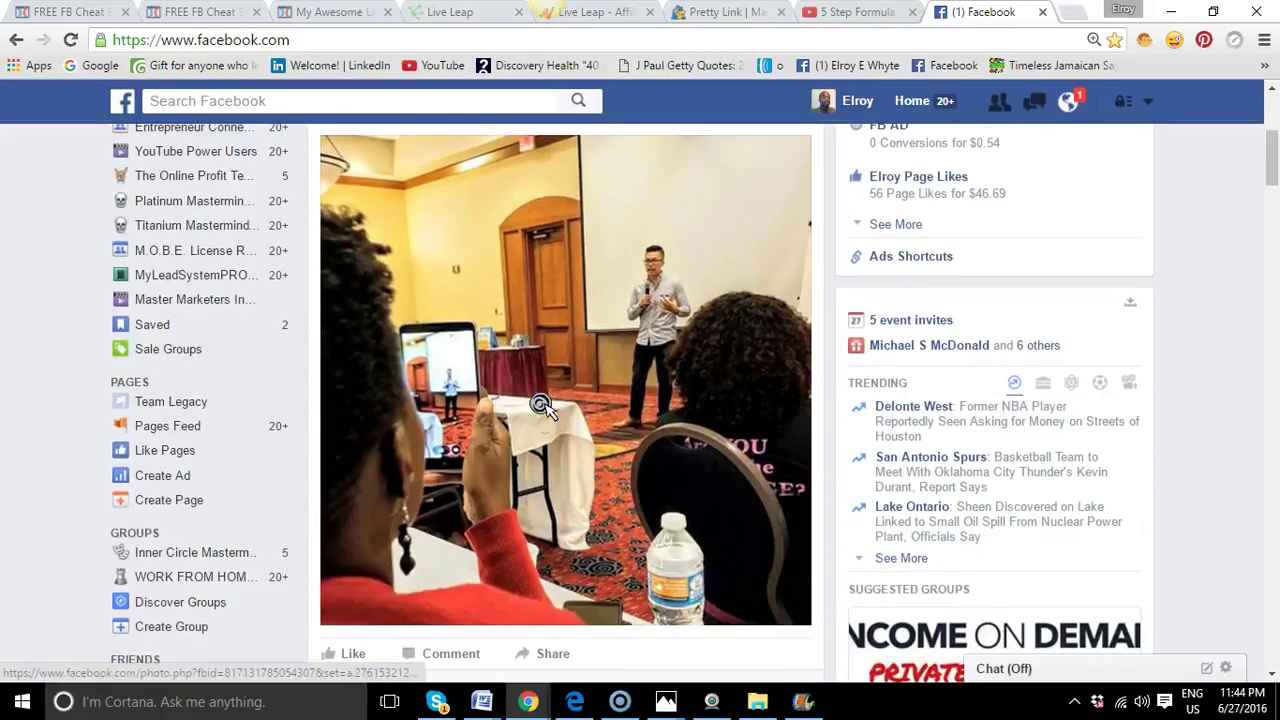
scroll(541, 408, down, 2)
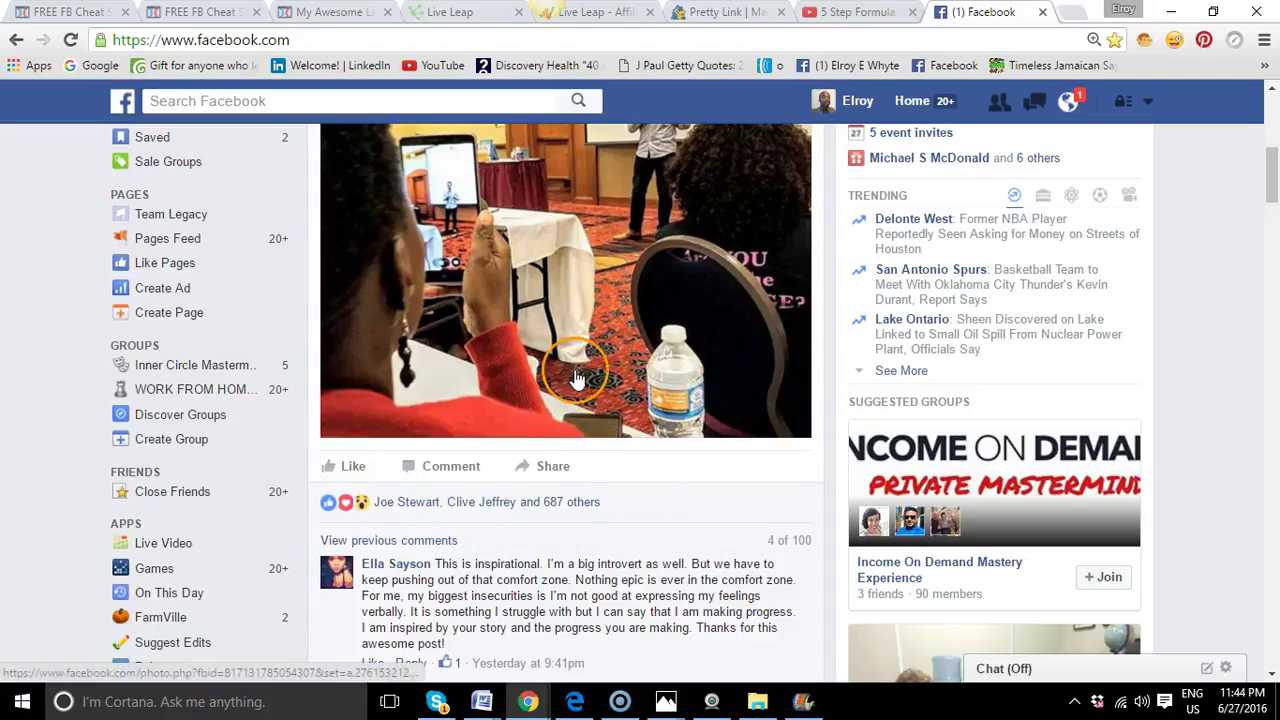
scroll(575, 377, up, 1)
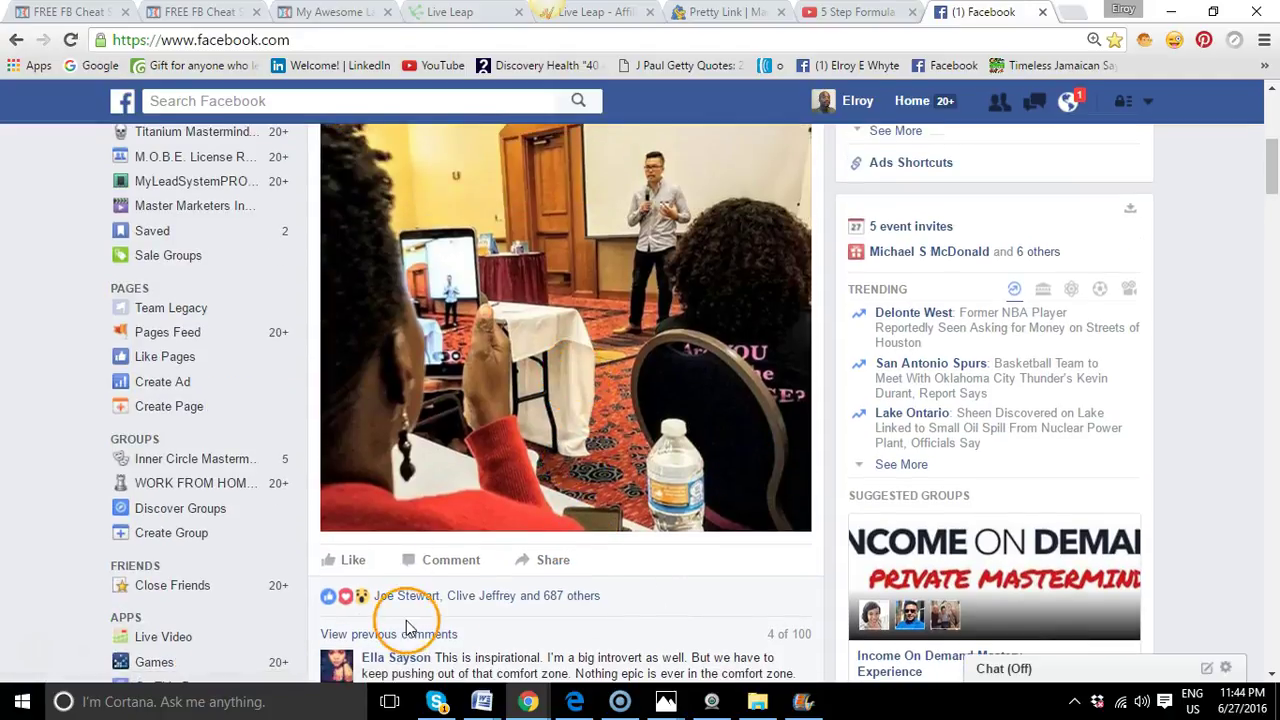
mouse_move(487, 502)
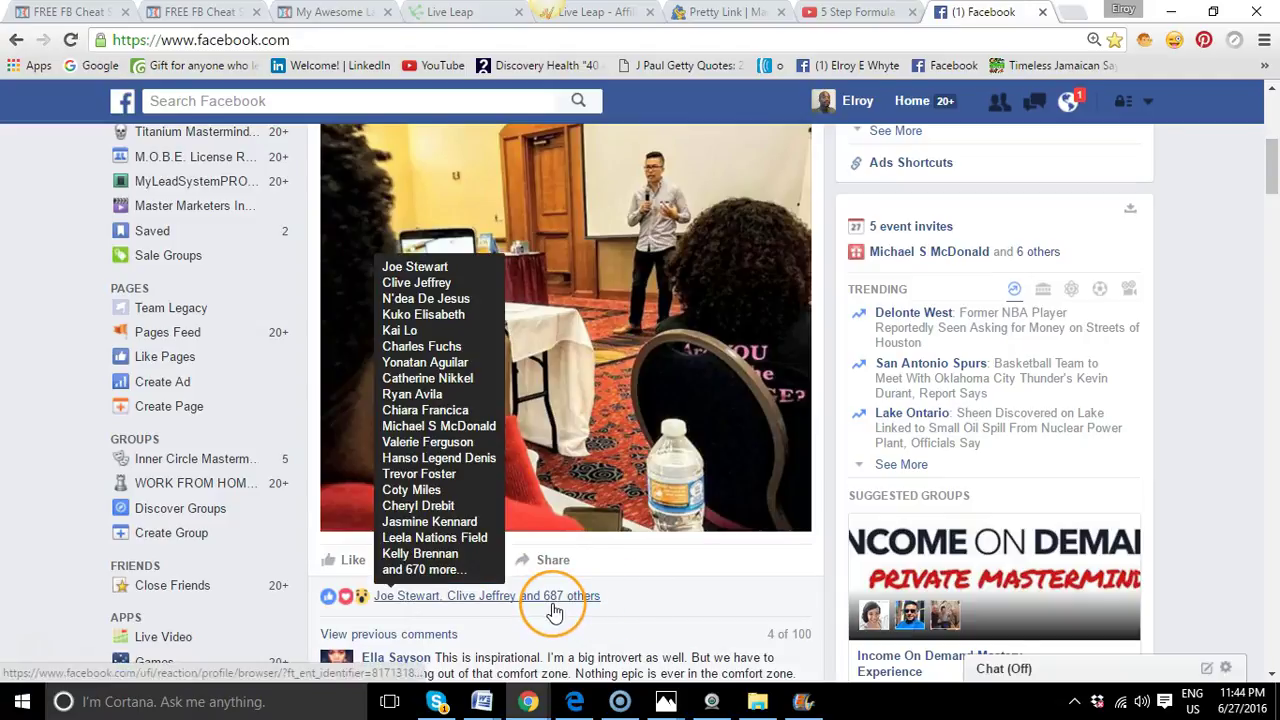
Like the speaking post and put the cursor in its Write a comment box
scroll(643, 580, up, 4)
scroll(645, 580, up, 1)
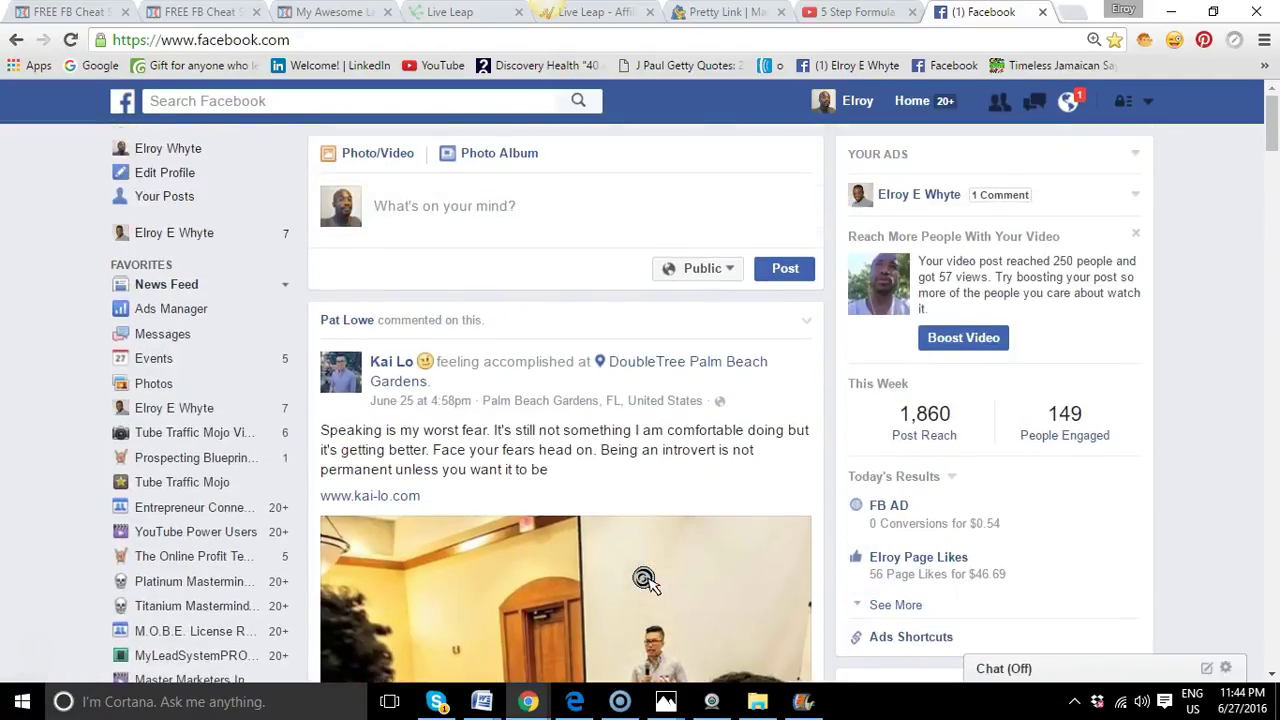
scroll(645, 582, down, 1)
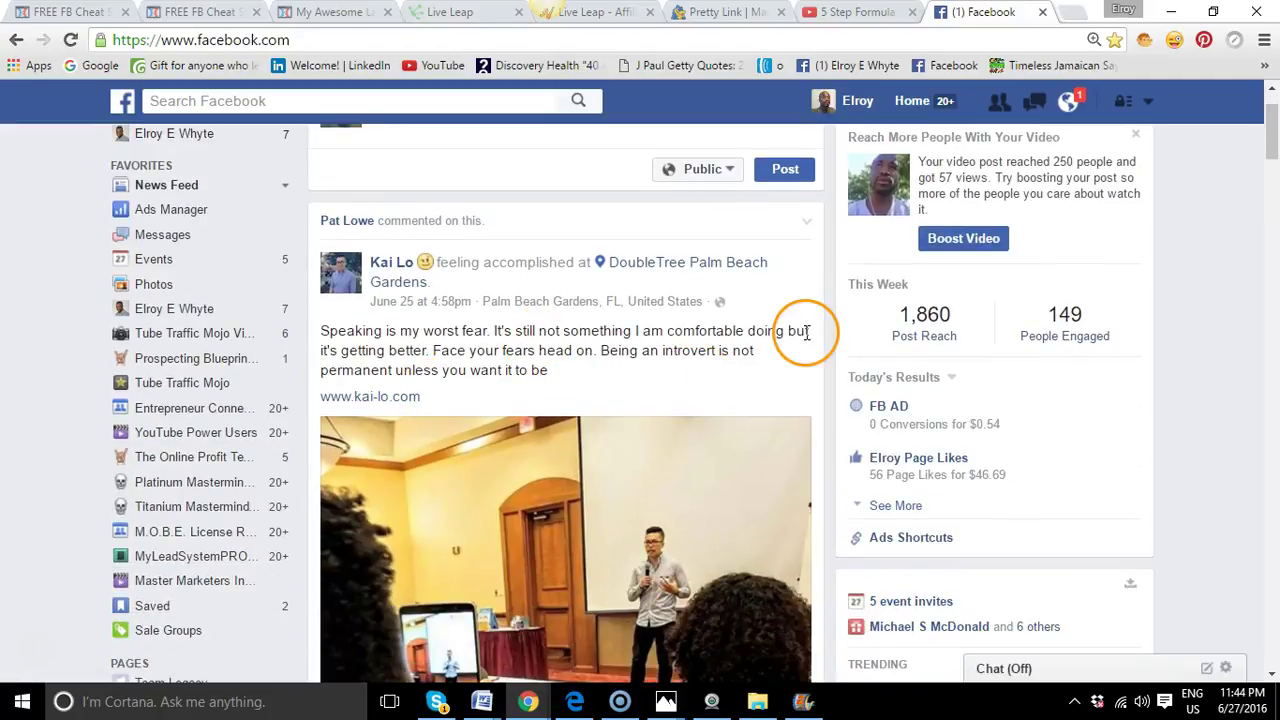
scroll(805, 333, down, 3)
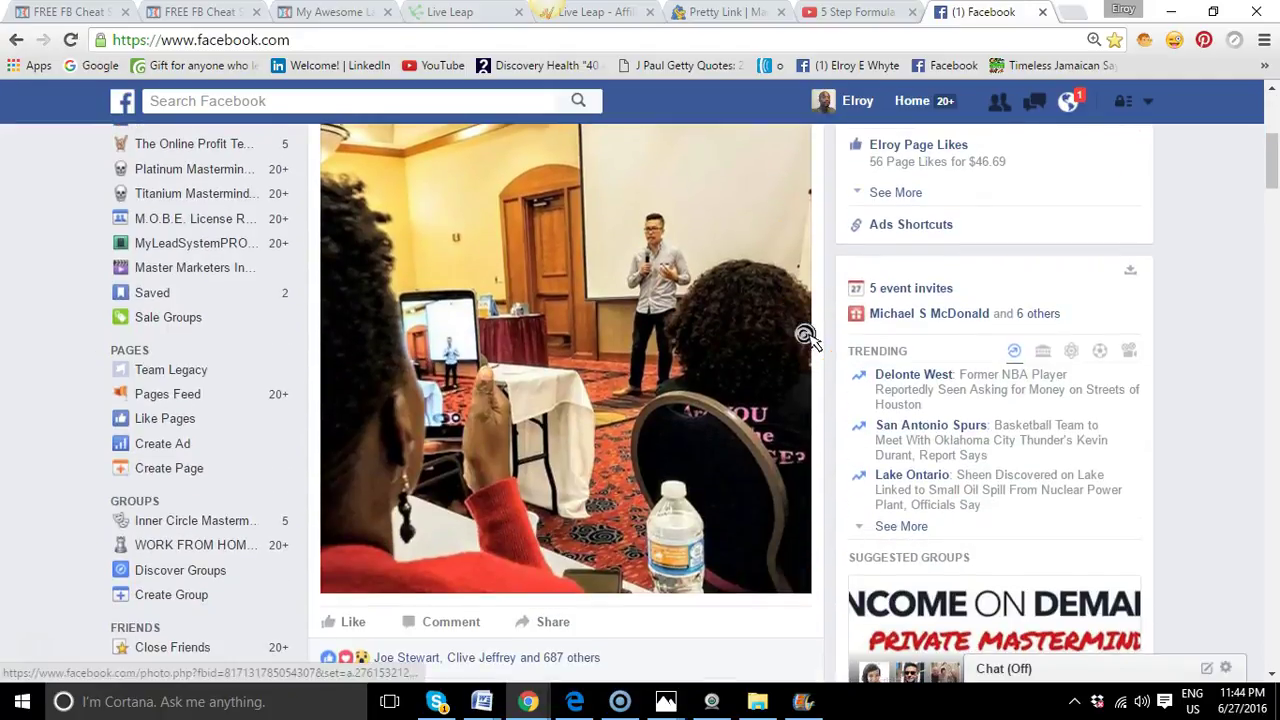
scroll(805, 333, down, 2)
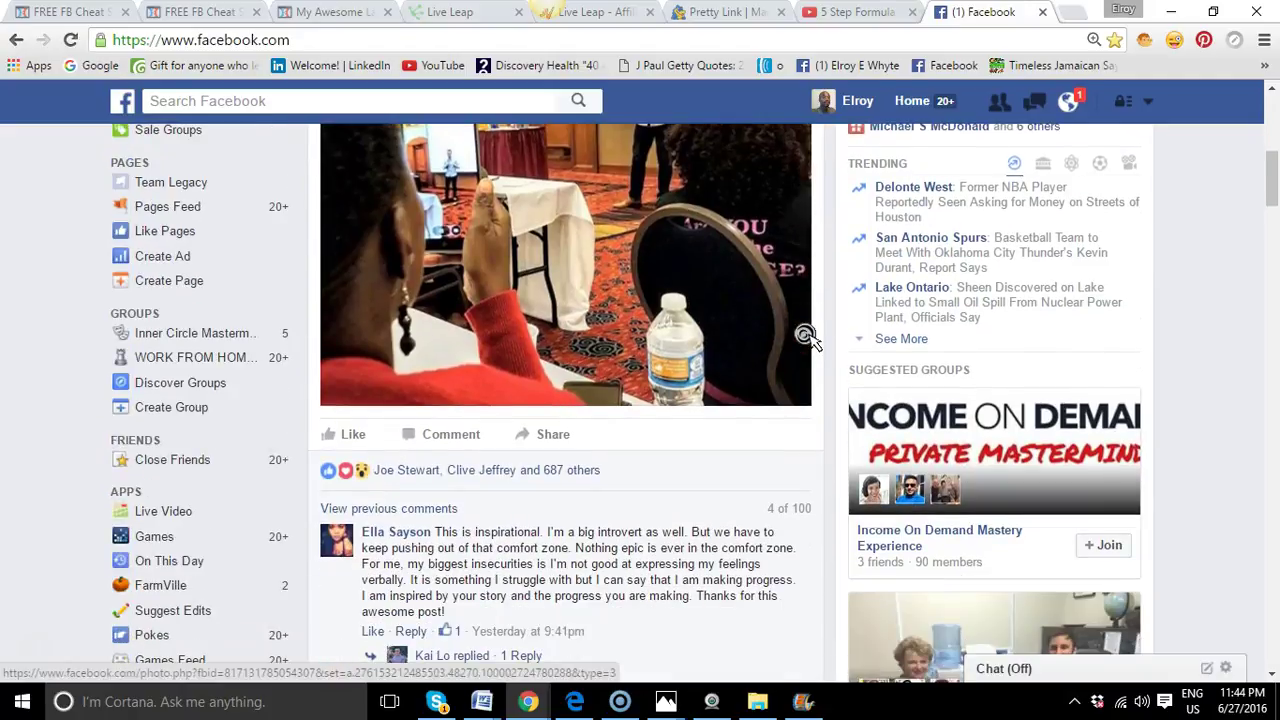
scroll(805, 333, down, 2)
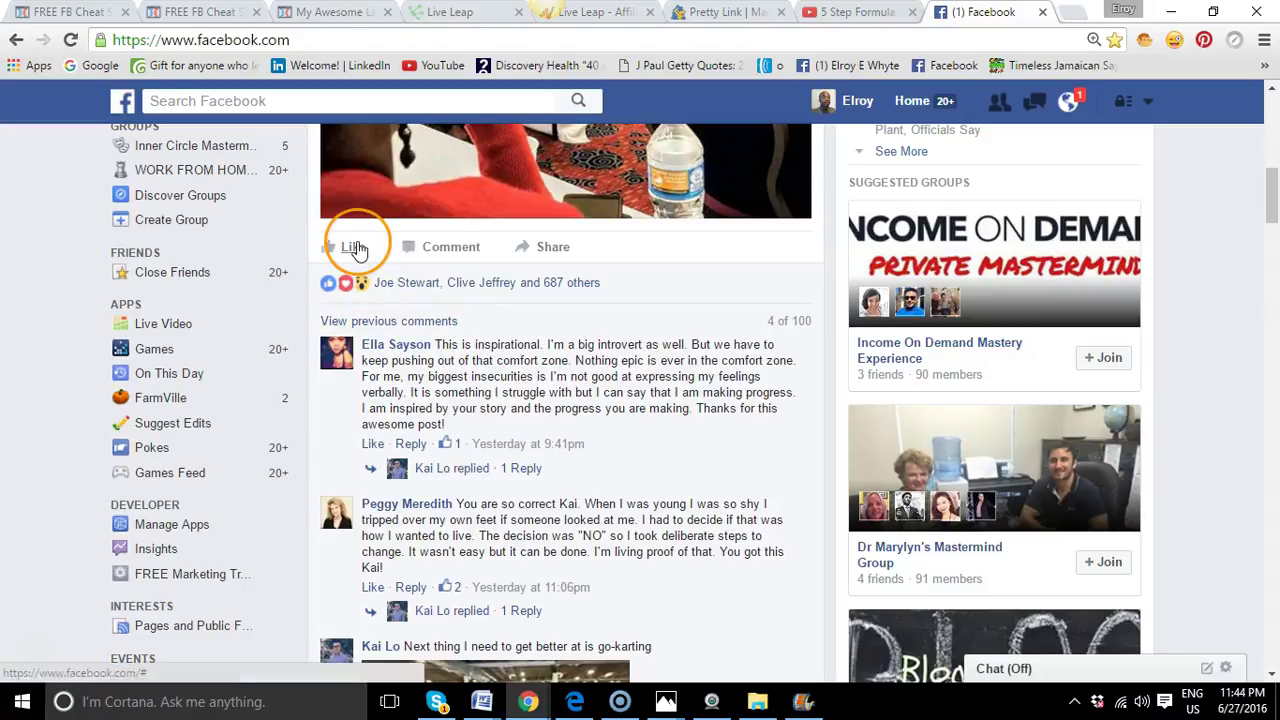
scroll(551, 531, down, 4)
scroll(551, 531, down, 1)
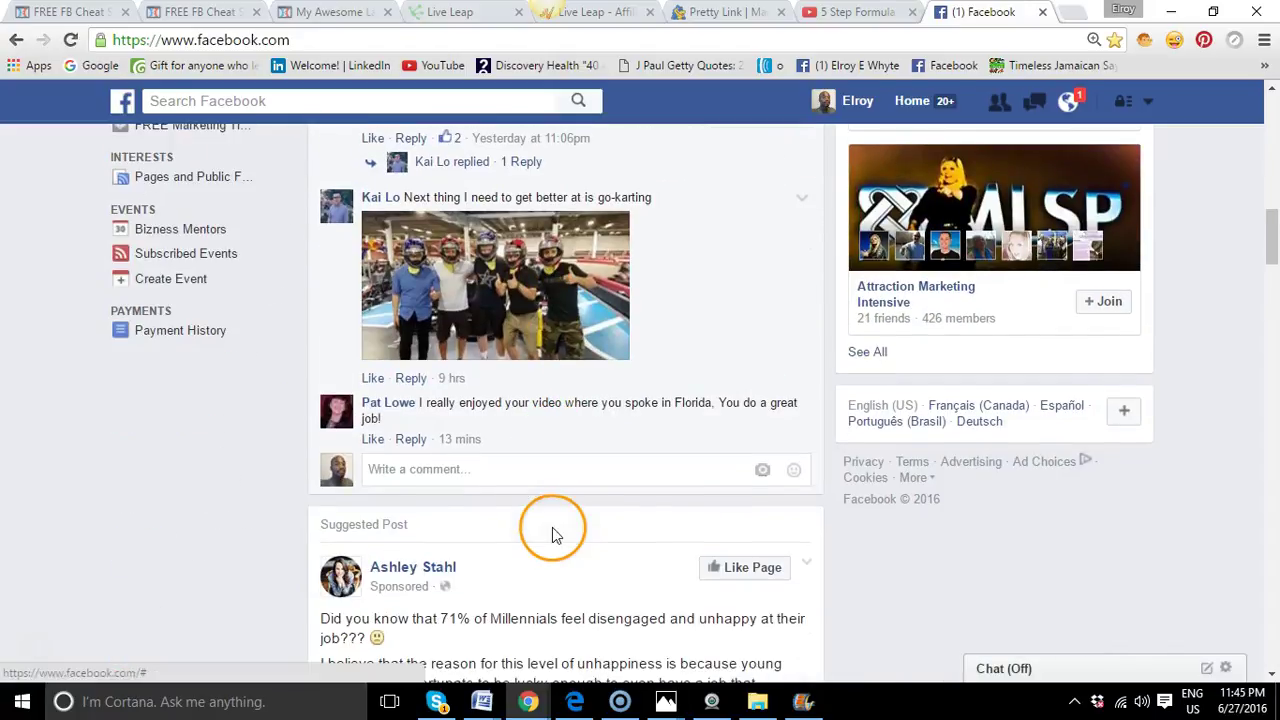
click(446, 480)
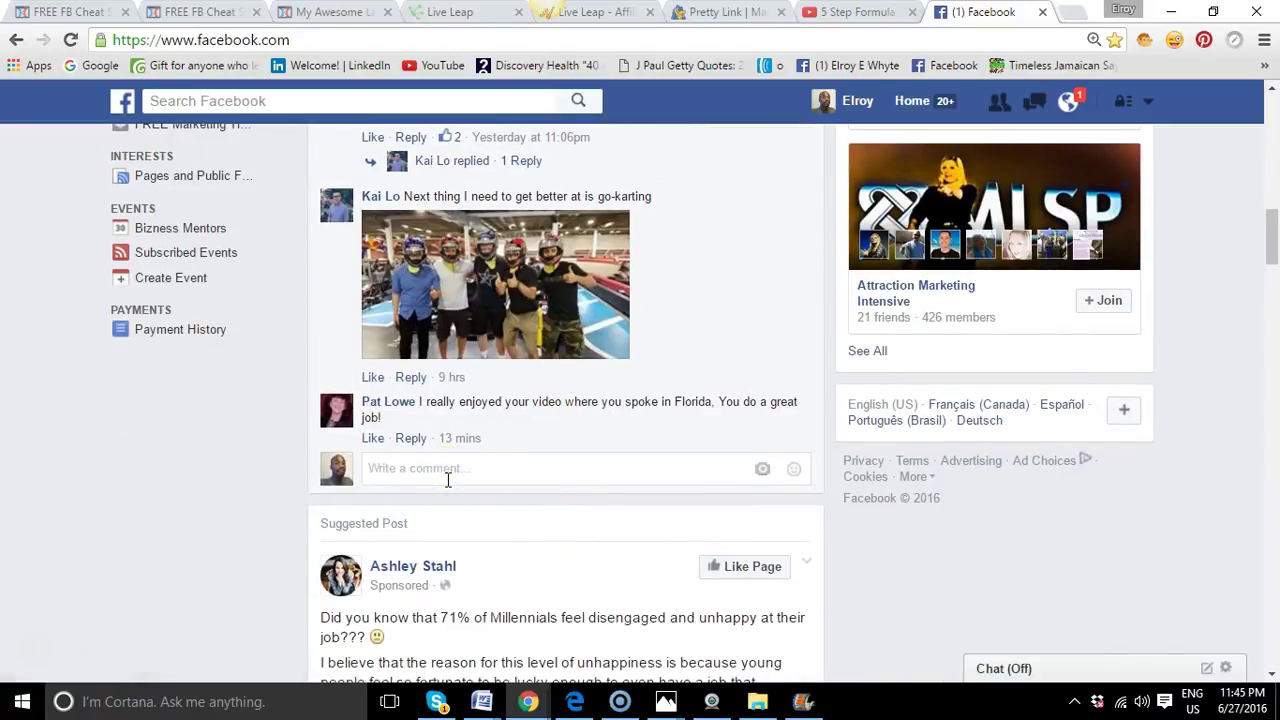
scroll(446, 480, up, 3)
scroll(446, 480, up, 3)
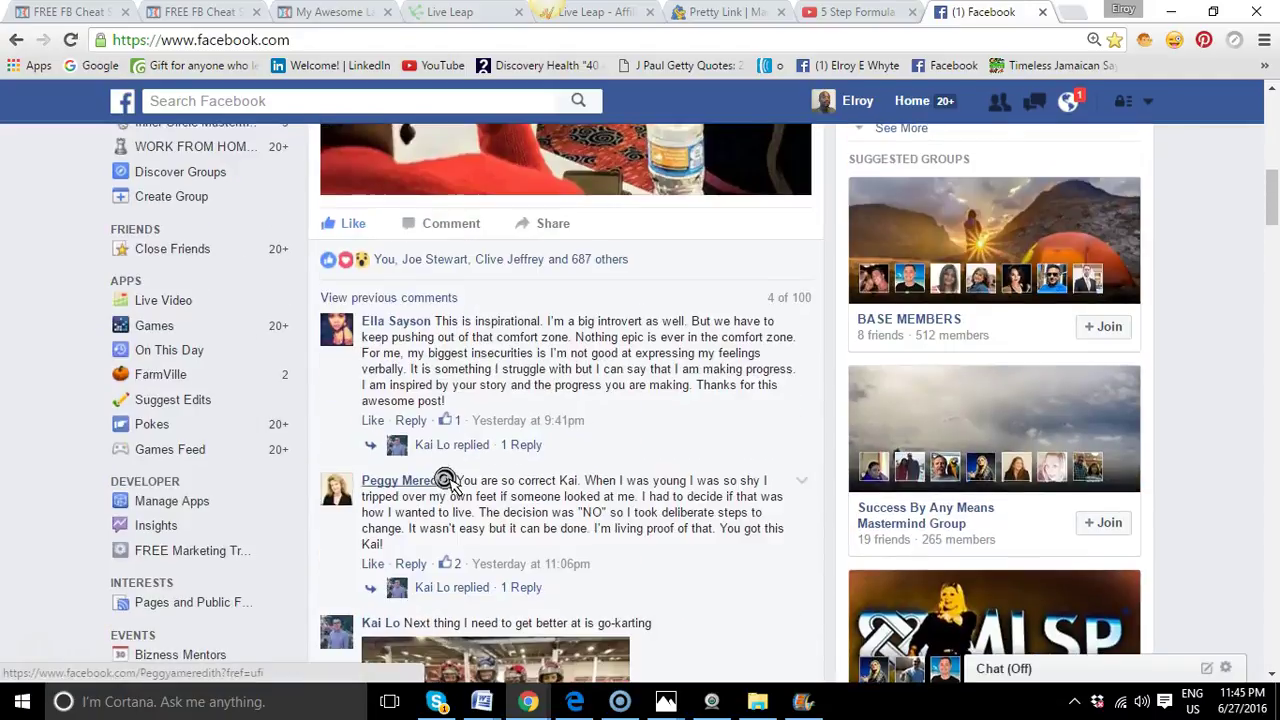
scroll(446, 480, up, 2)
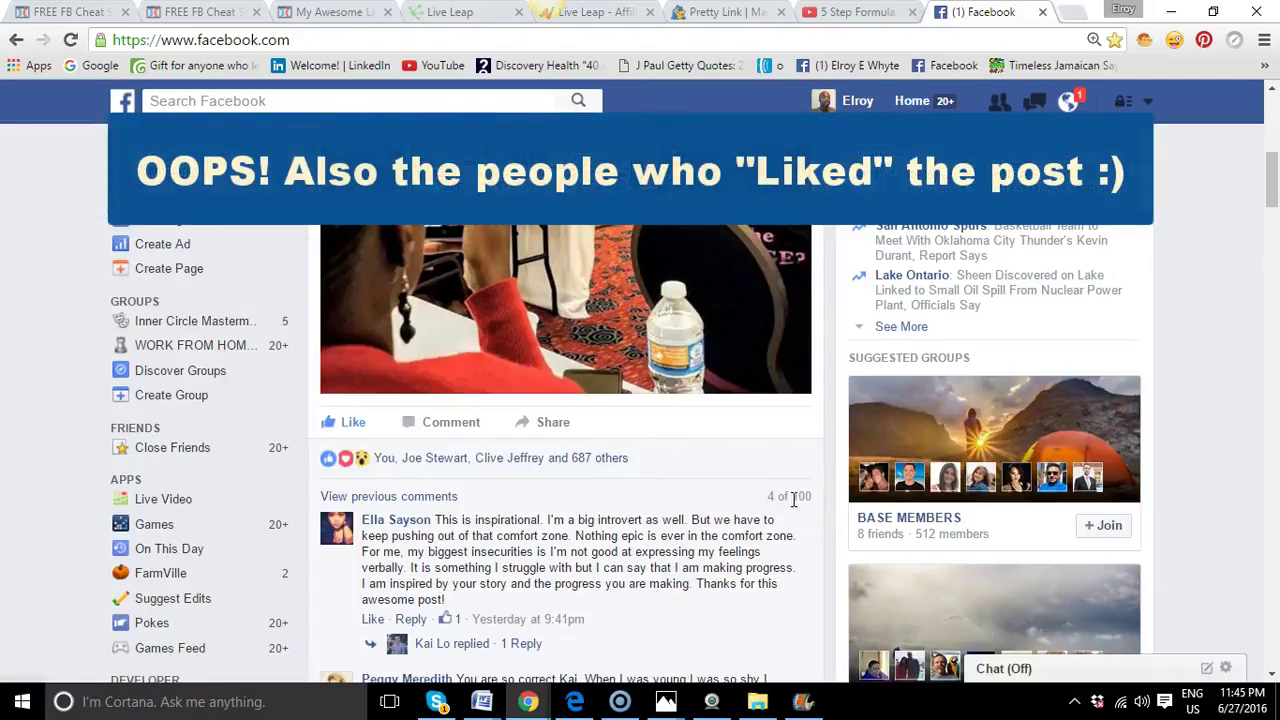
scroll(805, 500, down, 3)
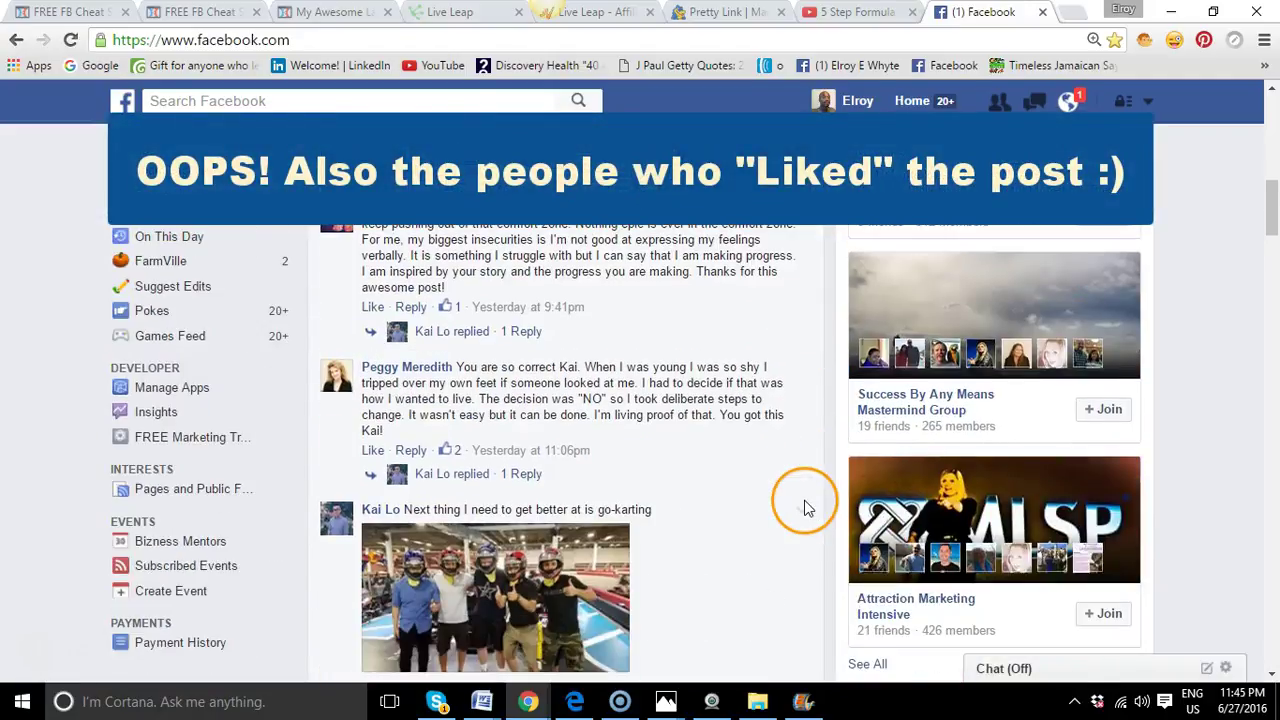
scroll(805, 500, down, 3)
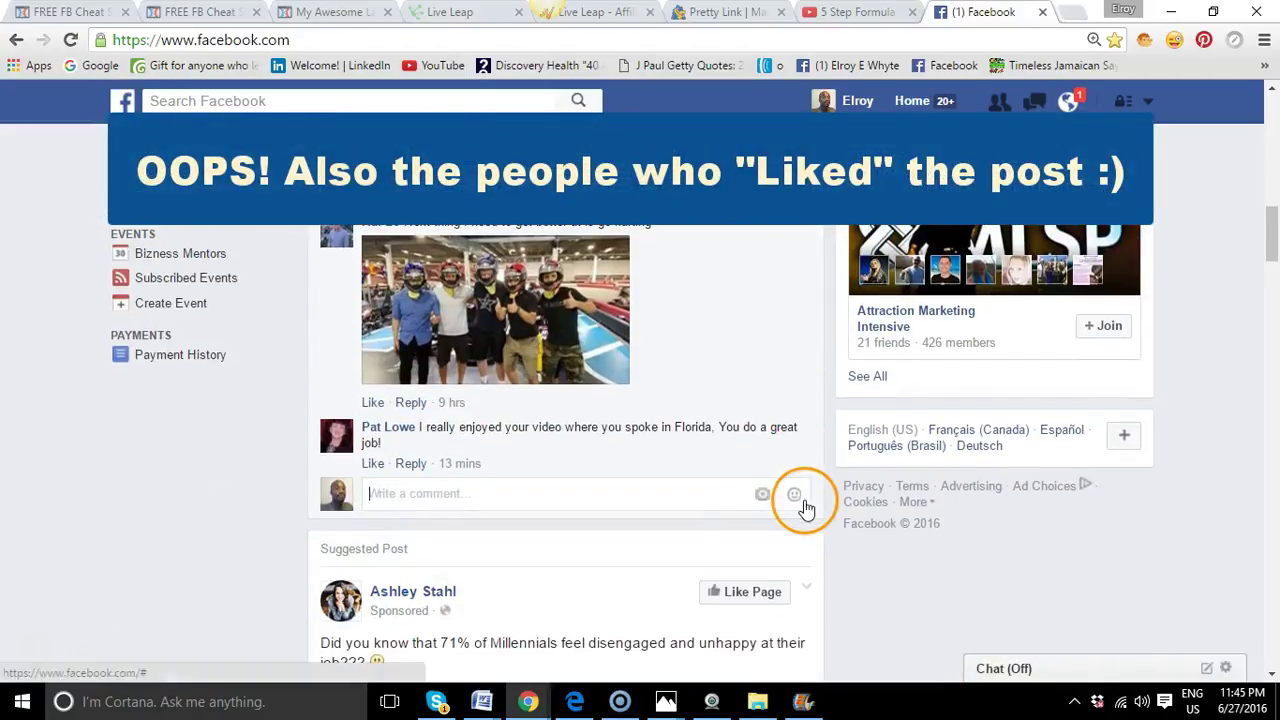
Post a comment tagging the post's author followed by 'You're the man!!'
scroll(560, 505, up, 1)
scroll(563, 505, down, 1)
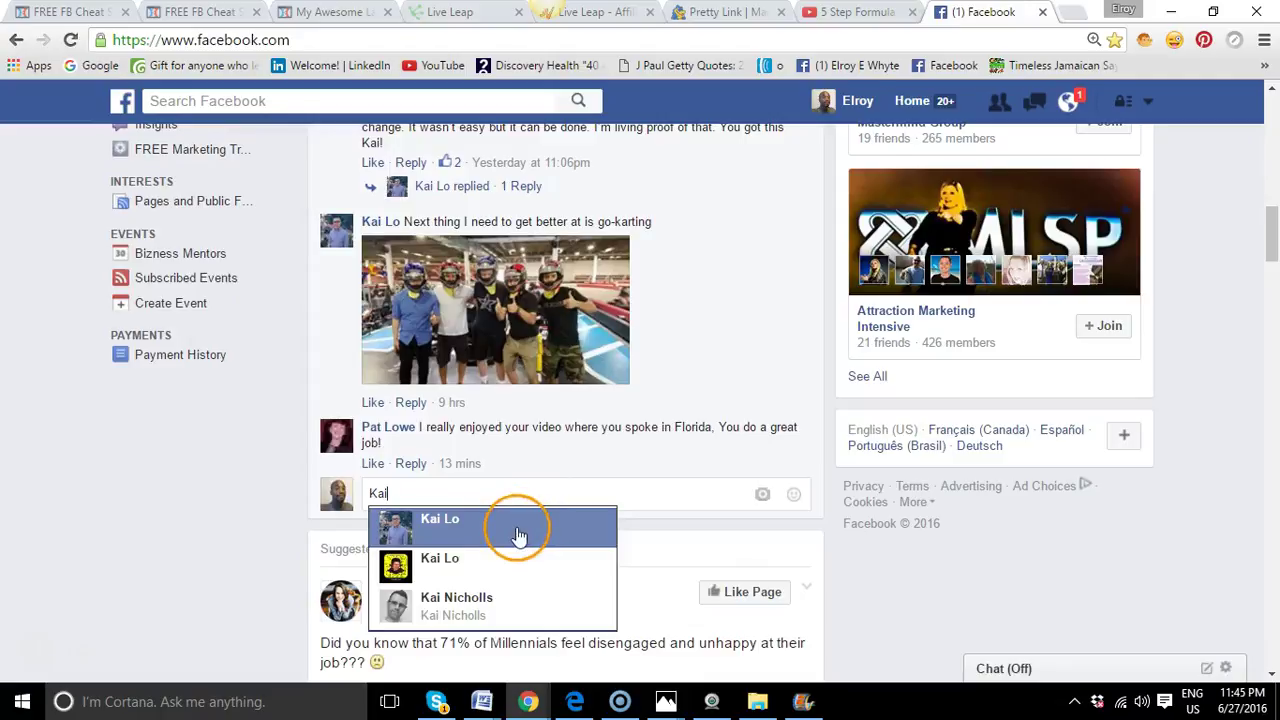
click(518, 533)
text(You're the man!!)
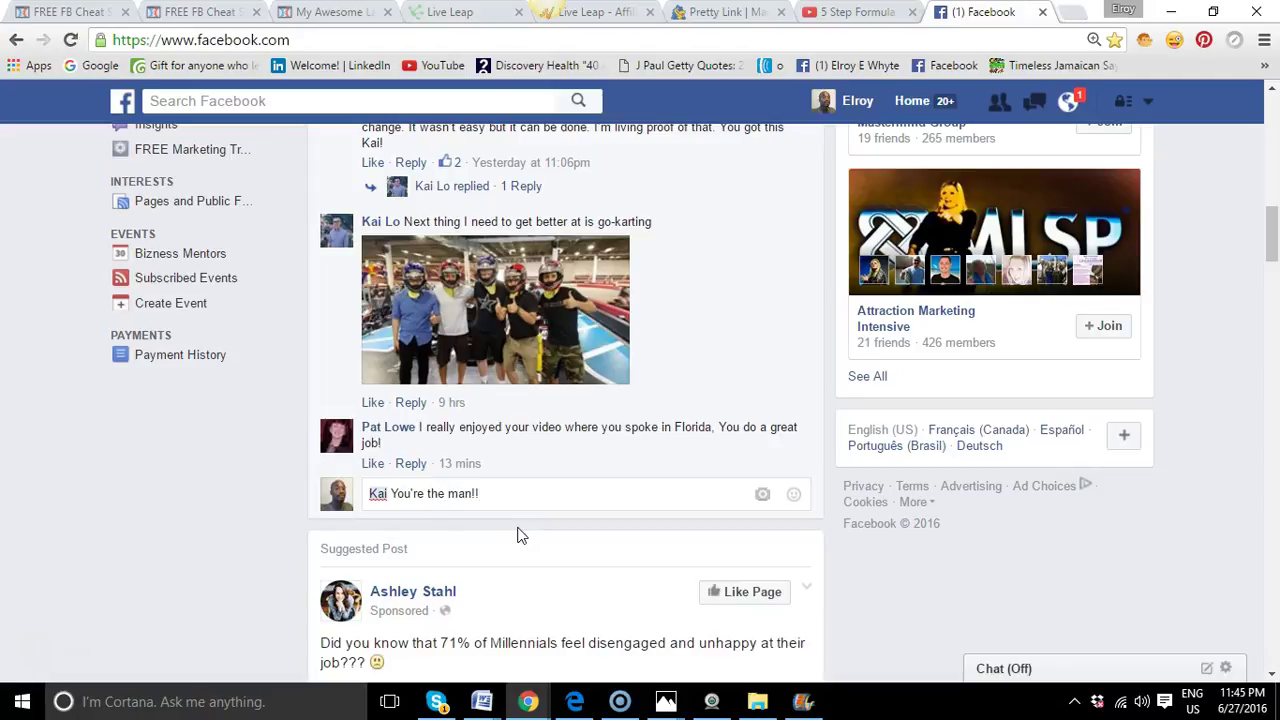
key(Return)
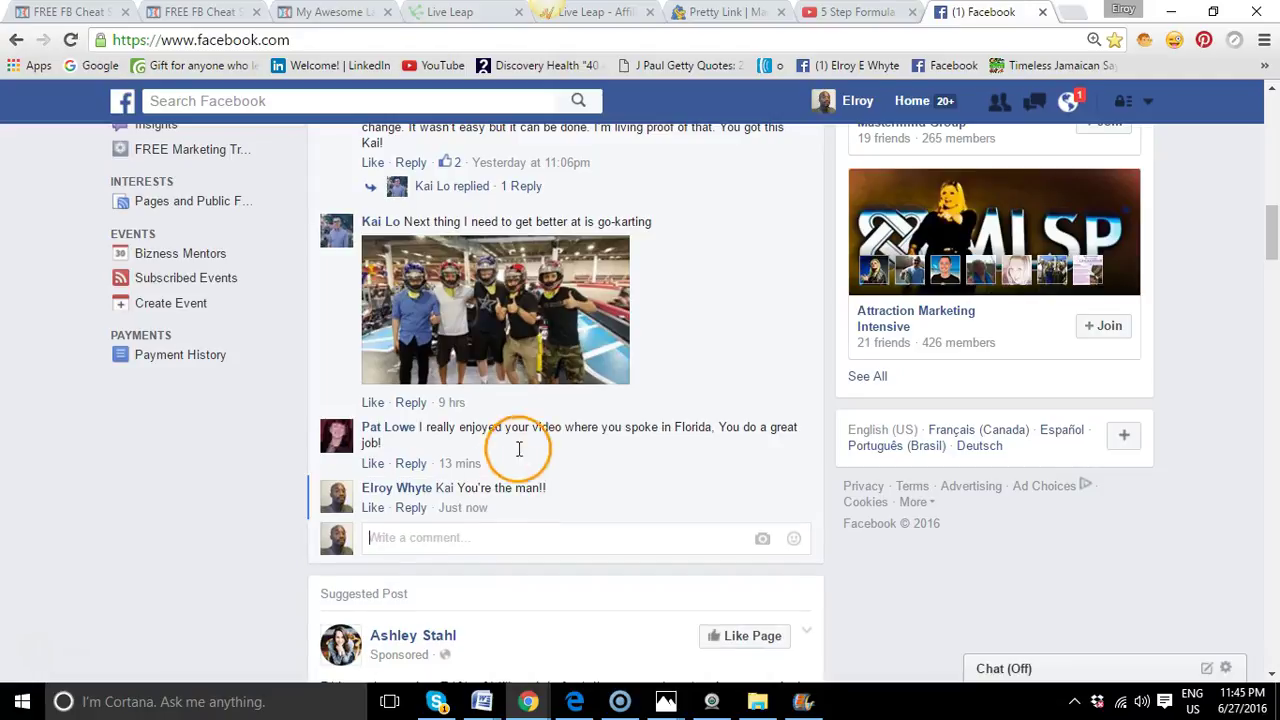
scroll(526, 416, up, 2)
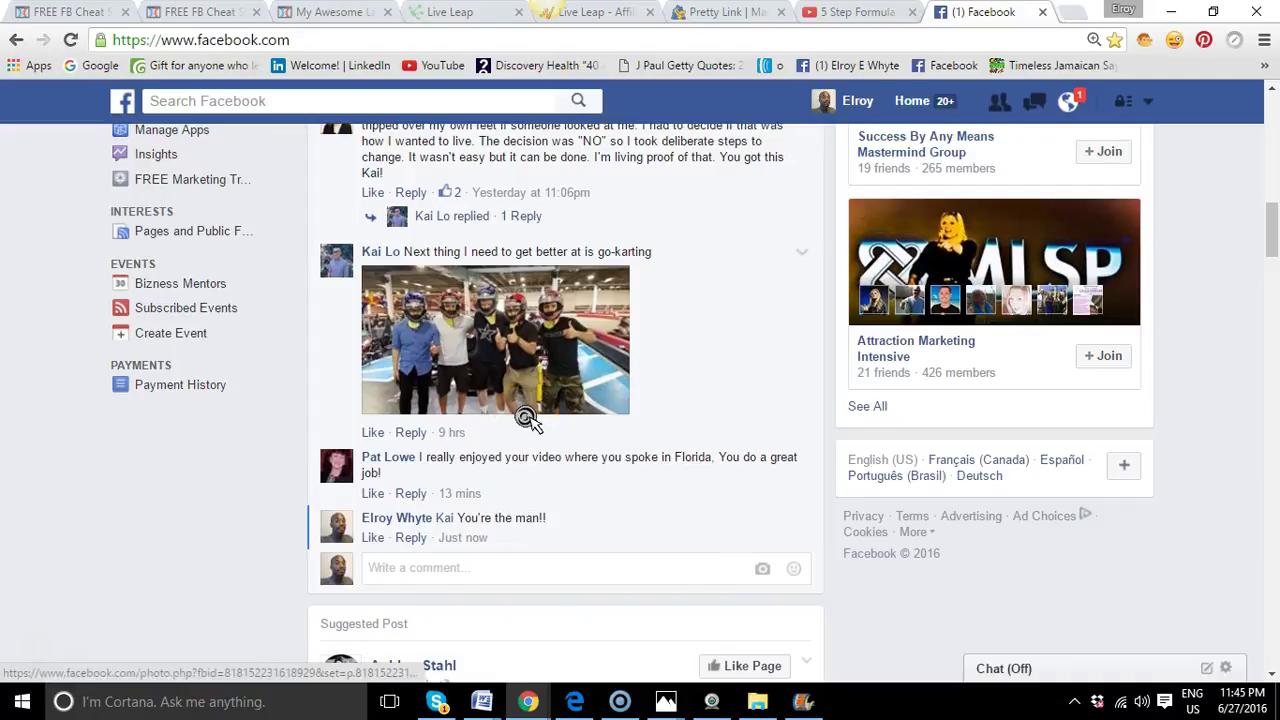
scroll(526, 416, up, 1)
scroll(526, 416, up, 1)
scroll(526, 416, up, 2)
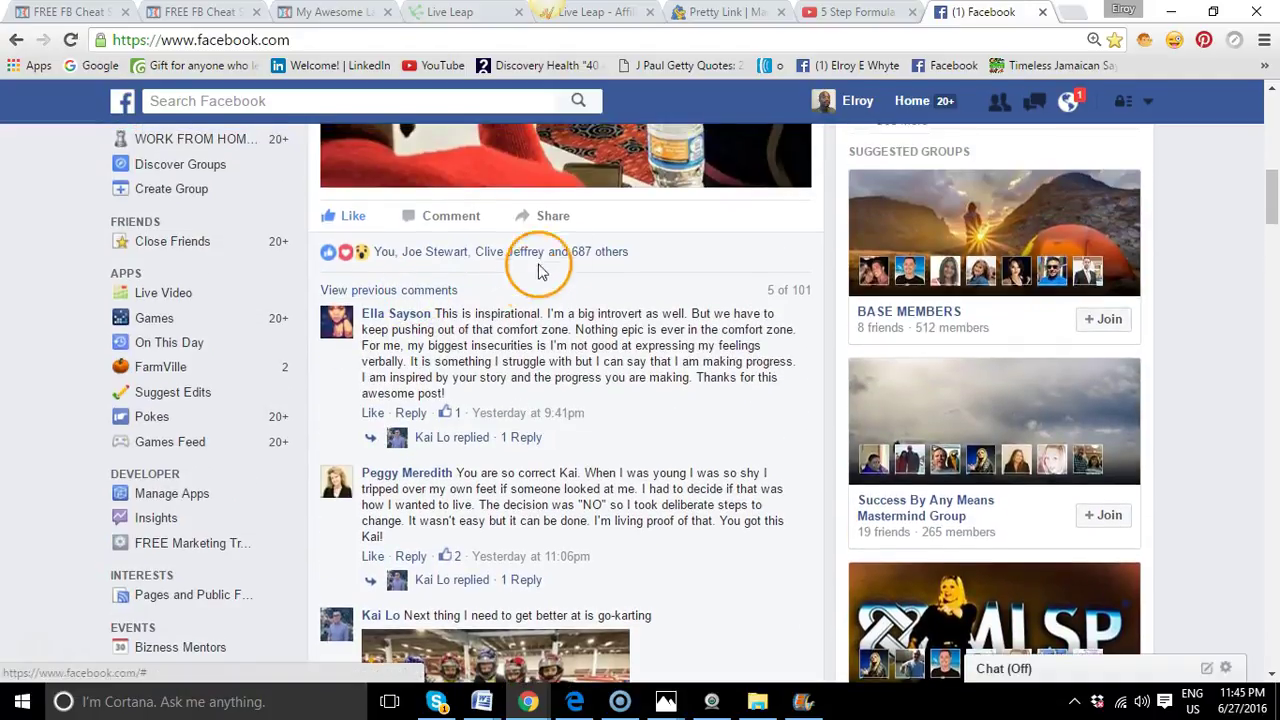
mouse_move(555, 256)
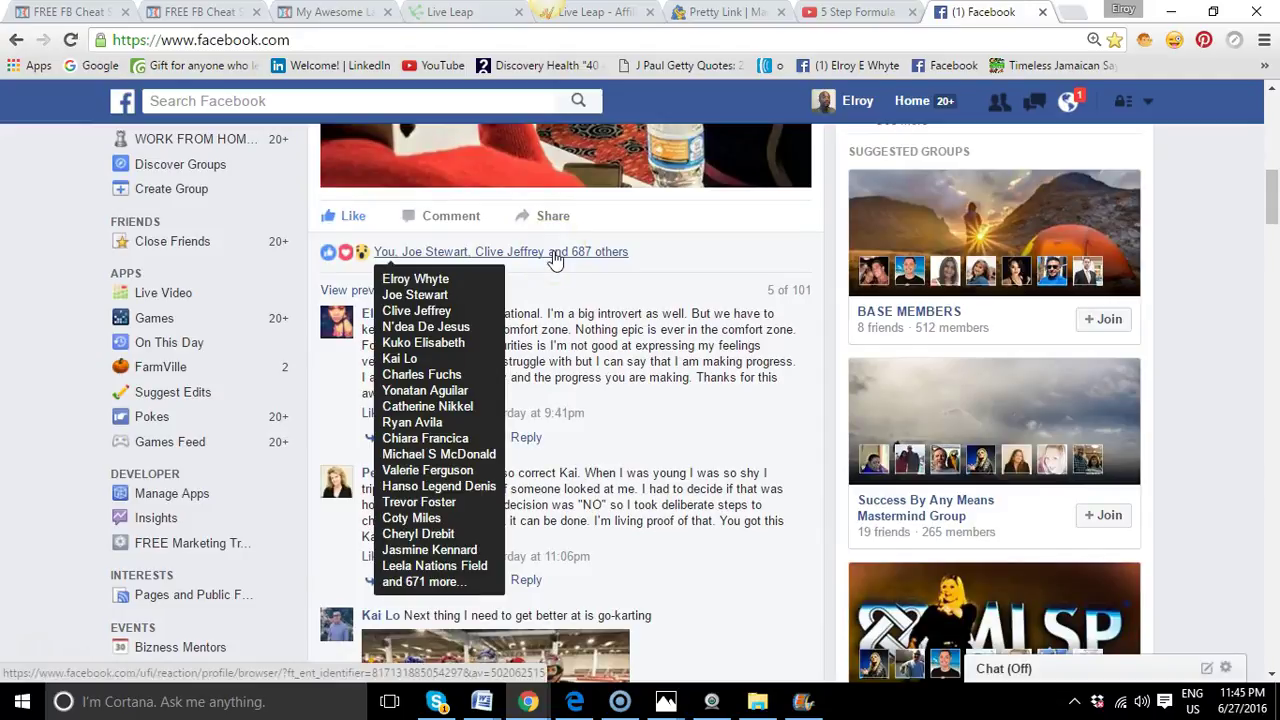
Open the speaker post's reactions list and scroll down to reactors showing Add Friend
click(555, 258)
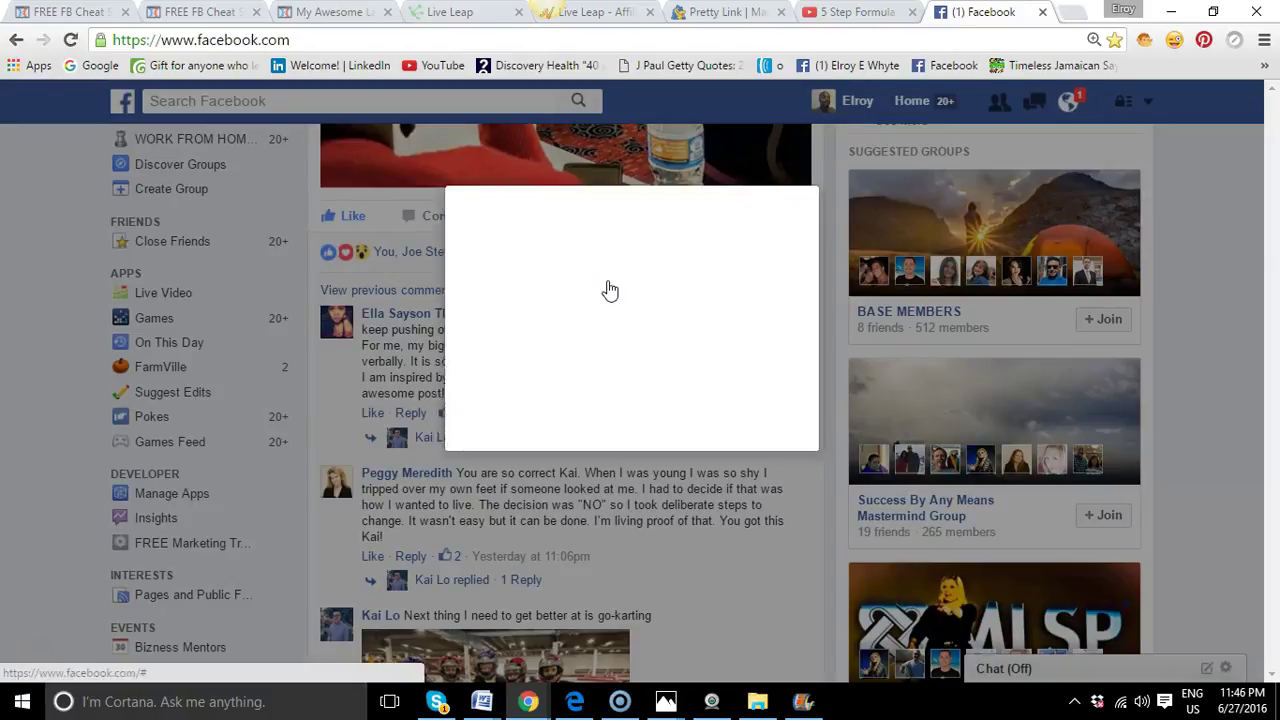
scroll(690, 232, down, 2)
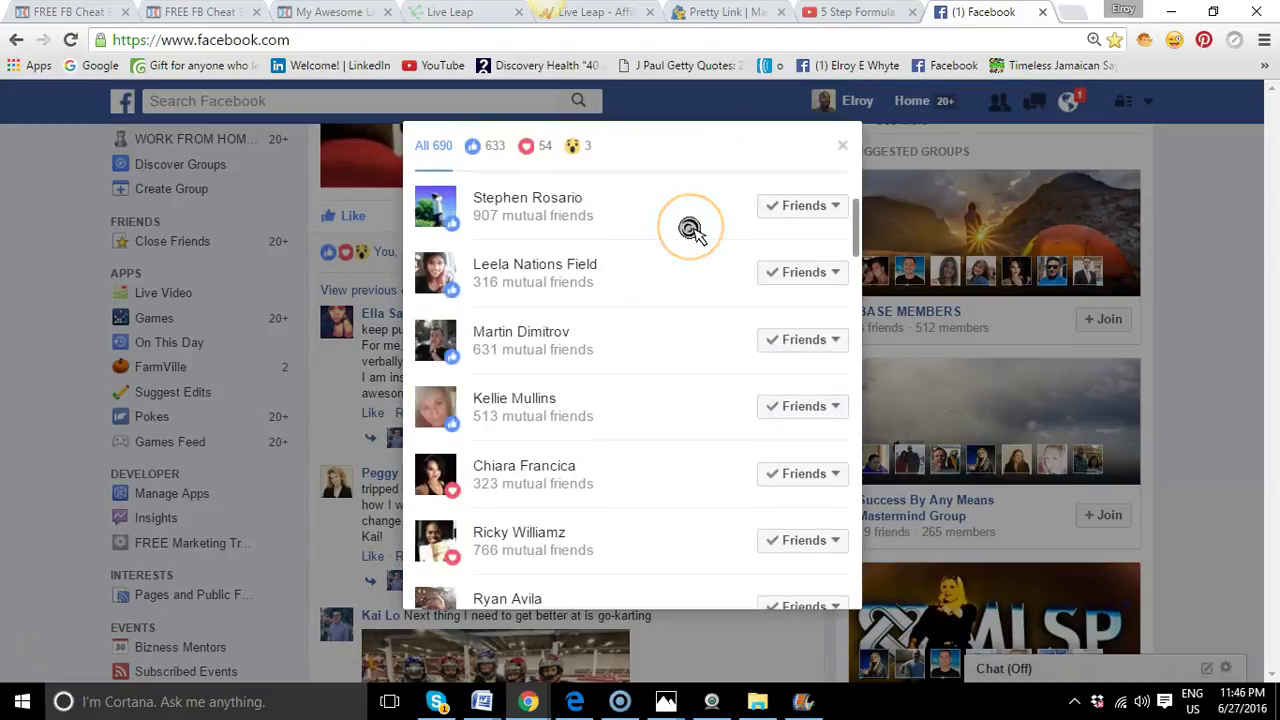
scroll(690, 232, down, 3)
scroll(690, 232, down, 1)
scroll(690, 230, up, 3)
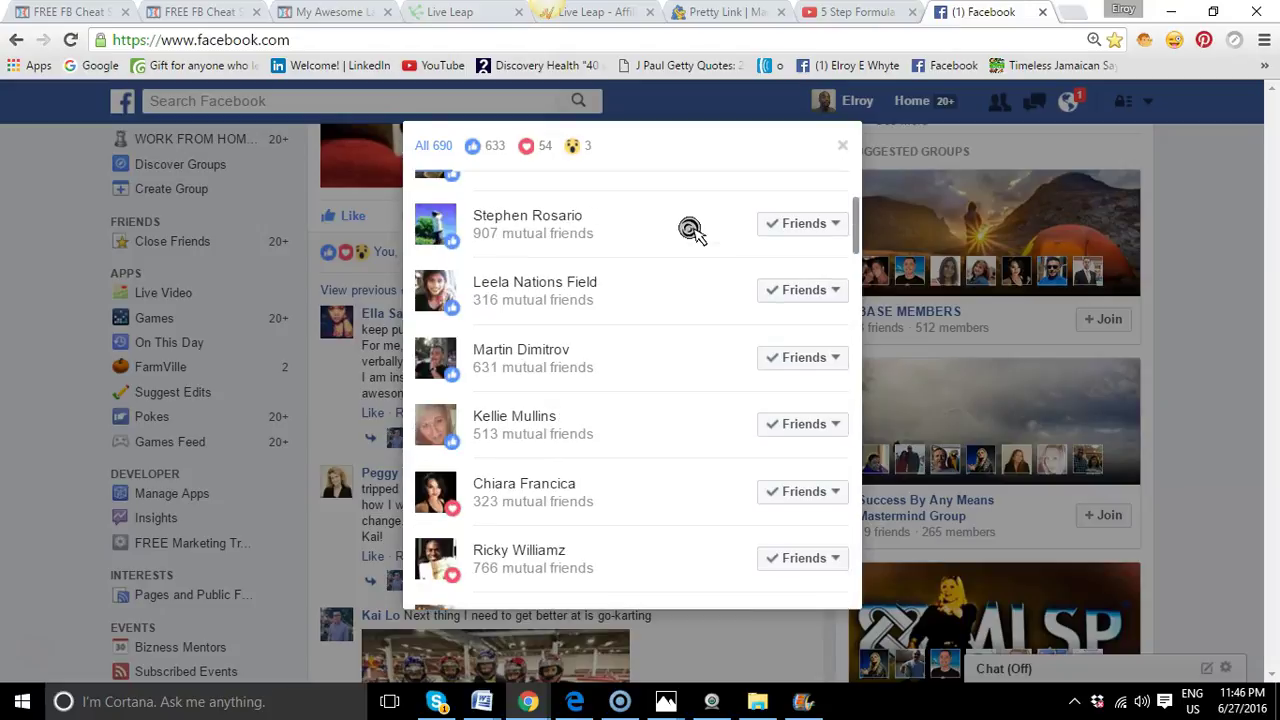
scroll(690, 230, down, 1)
scroll(690, 230, down, 3)
scroll(690, 230, down, 2)
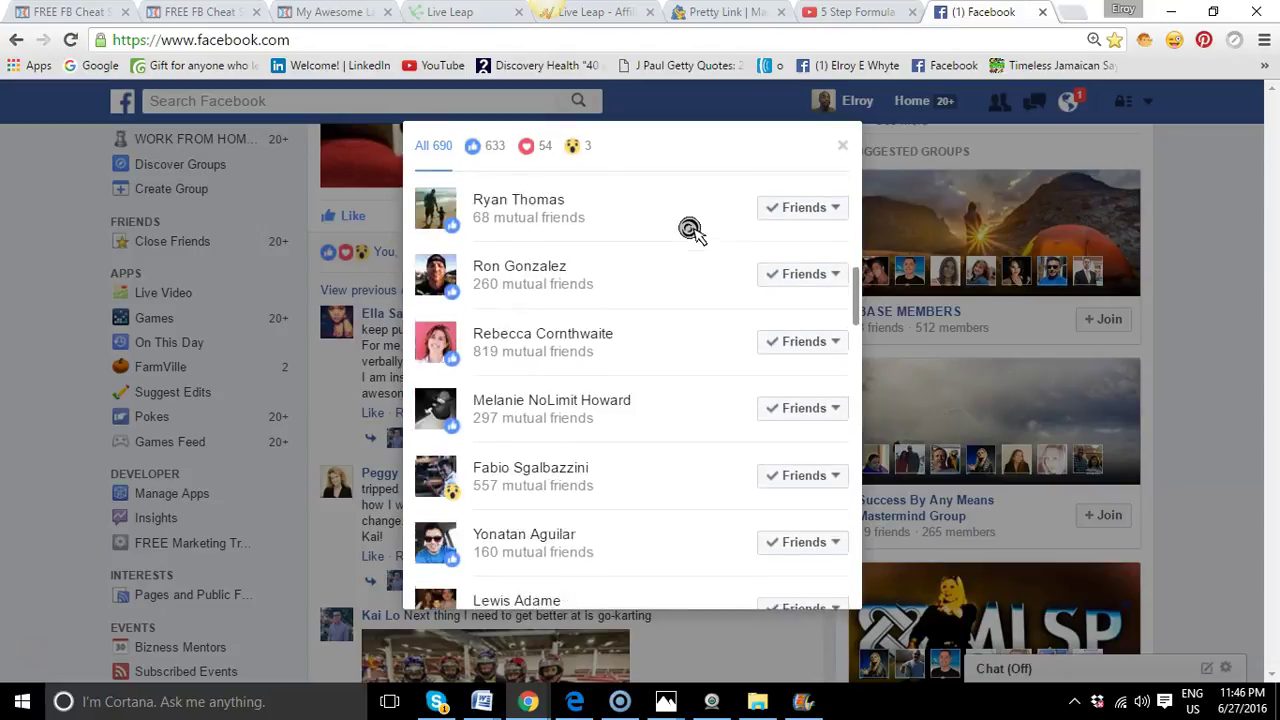
scroll(690, 230, down, 1)
scroll(690, 230, down, 2)
scroll(690, 230, down, 3)
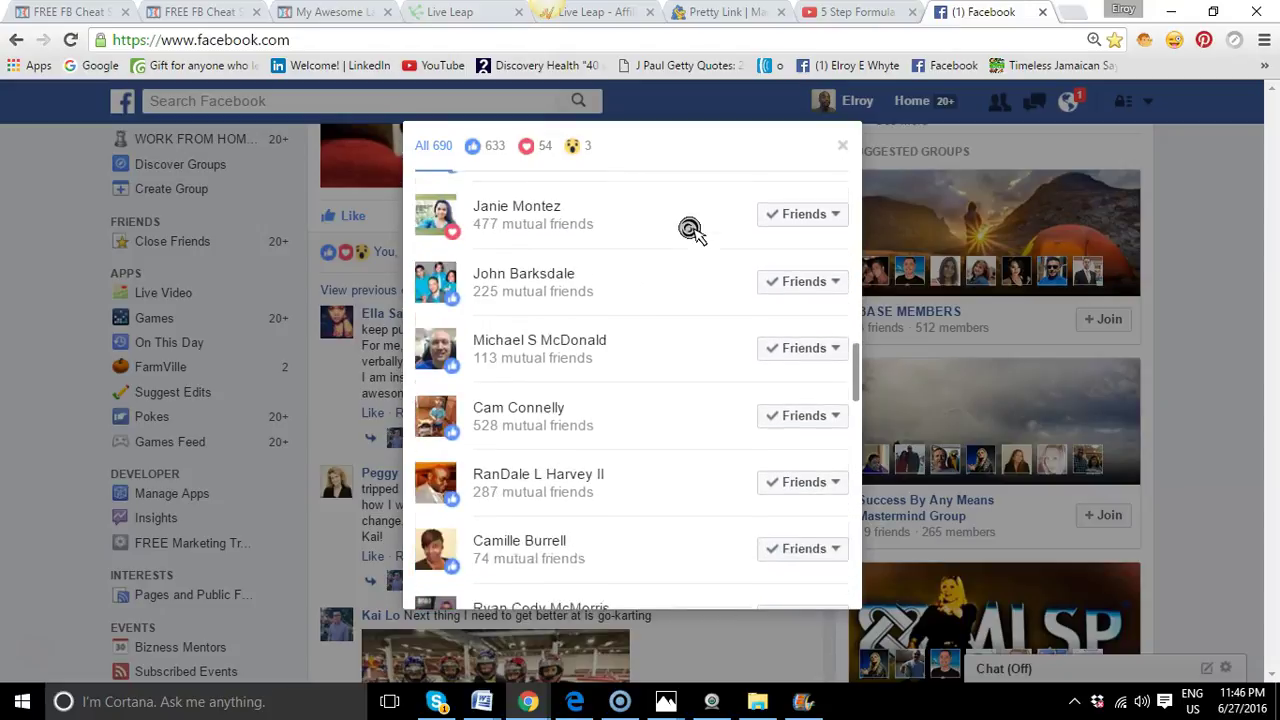
scroll(693, 233, down, 2)
scroll(693, 233, down, 2)
scroll(693, 233, down, 2)
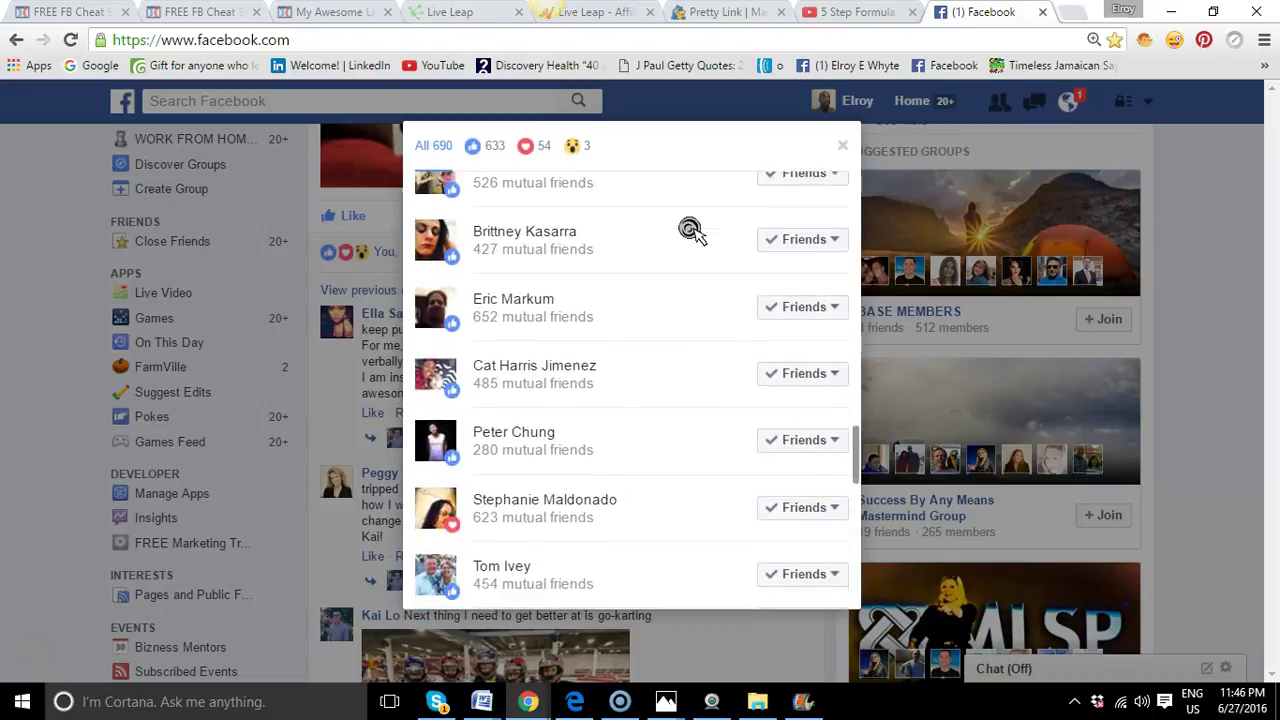
scroll(693, 233, down, 3)
scroll(571, 423, down, 5)
scroll(571, 434, down, 5)
scroll(526, 423, down, 5)
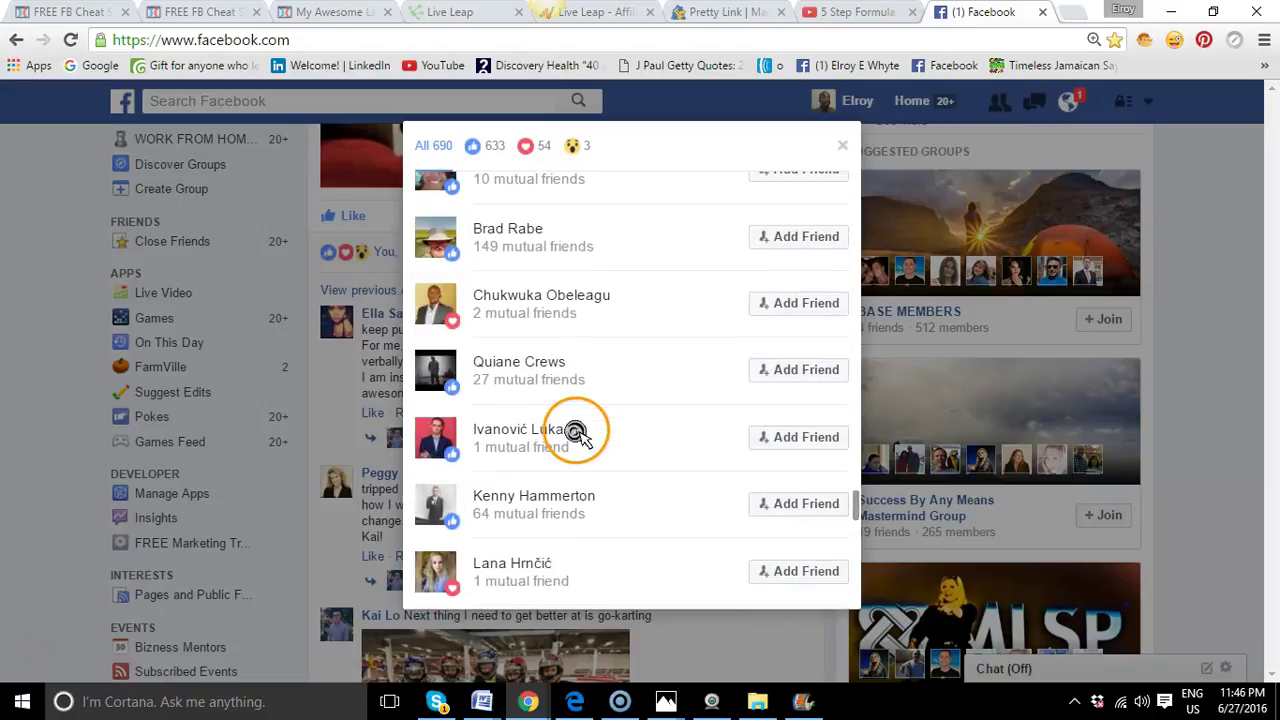
scroll(575, 438, down, 5)
scroll(575, 437, up, 3)
scroll(577, 429, up, 2)
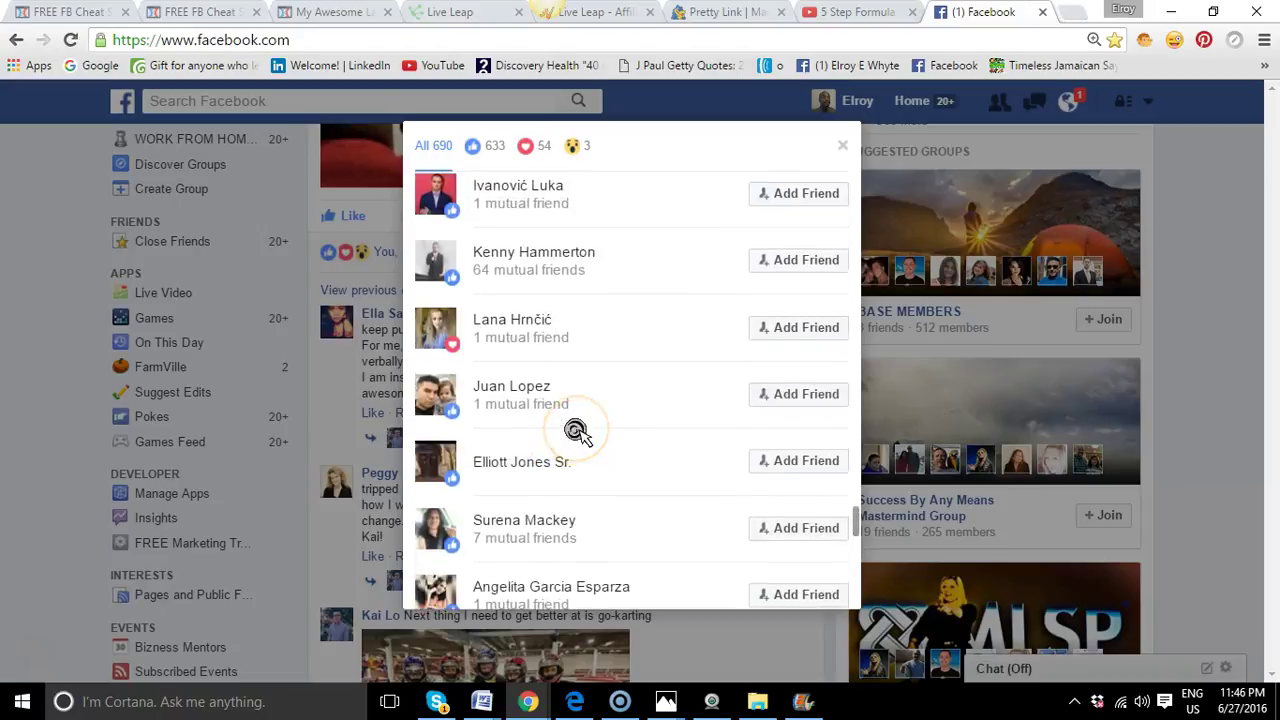
scroll(577, 431, up, 2)
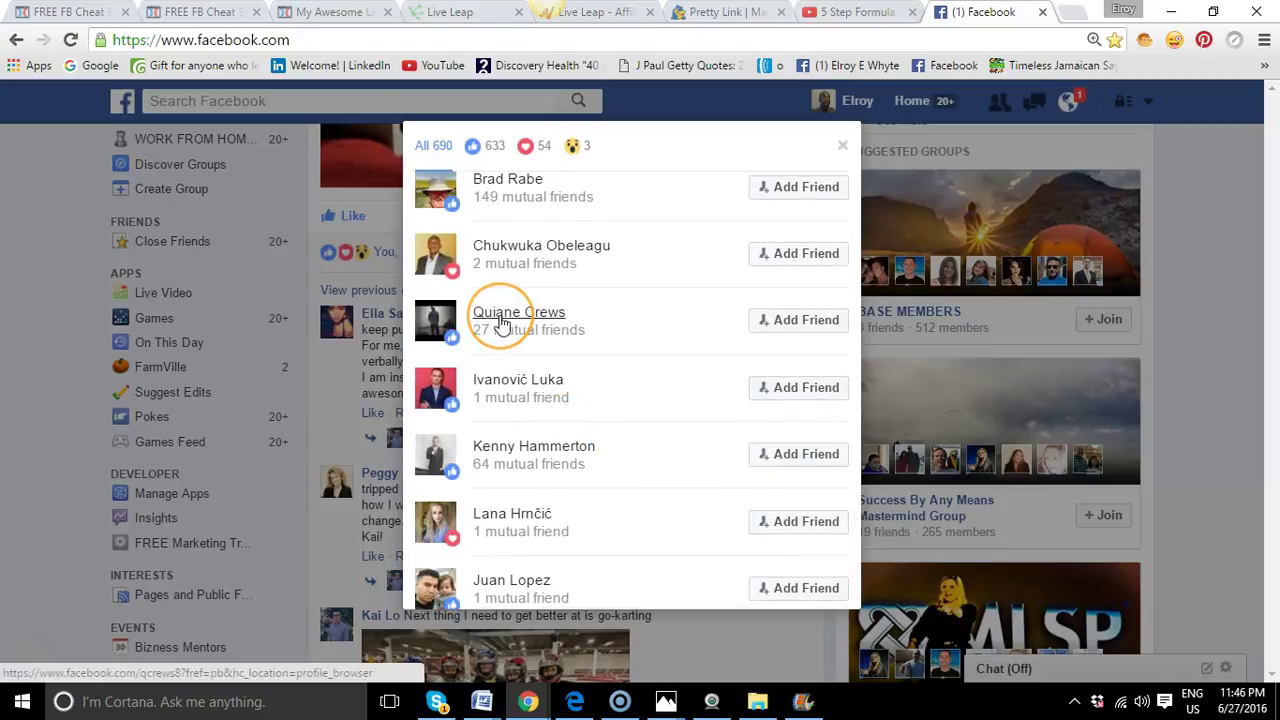
mouse_move(519, 312)
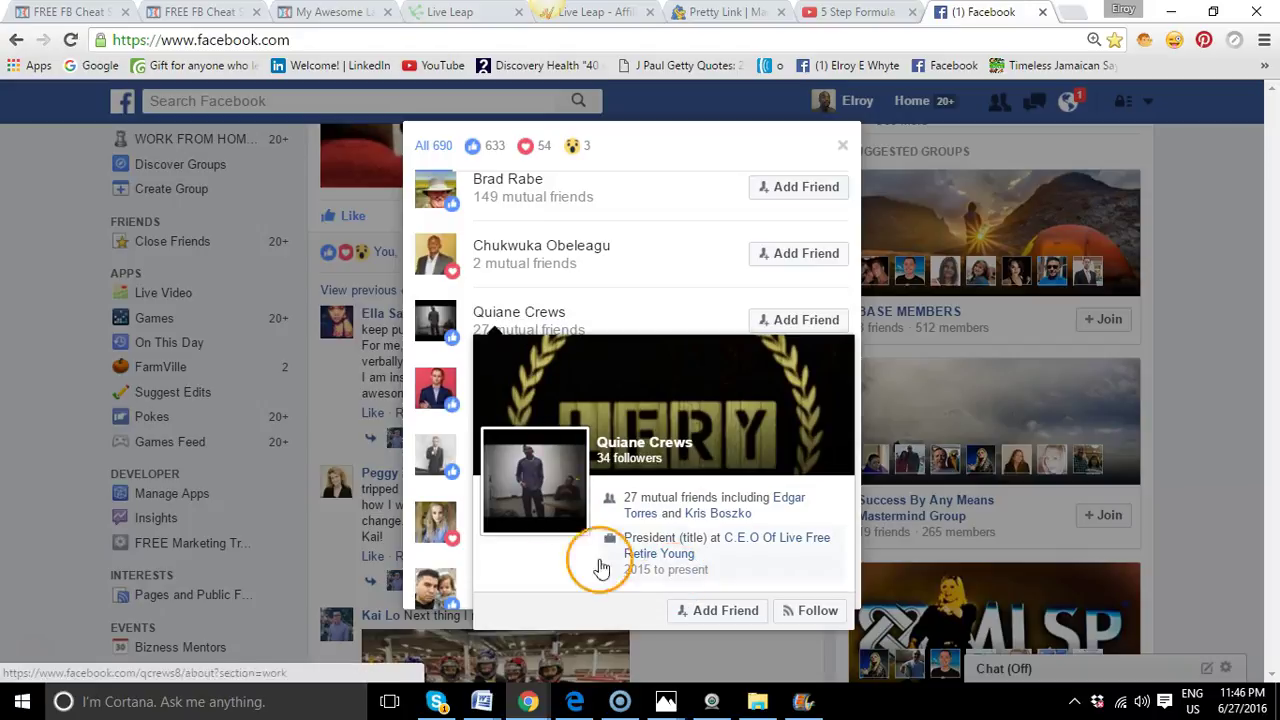
Follow four non-friend reactors from their hover cards without sending friend requests
click(810, 614)
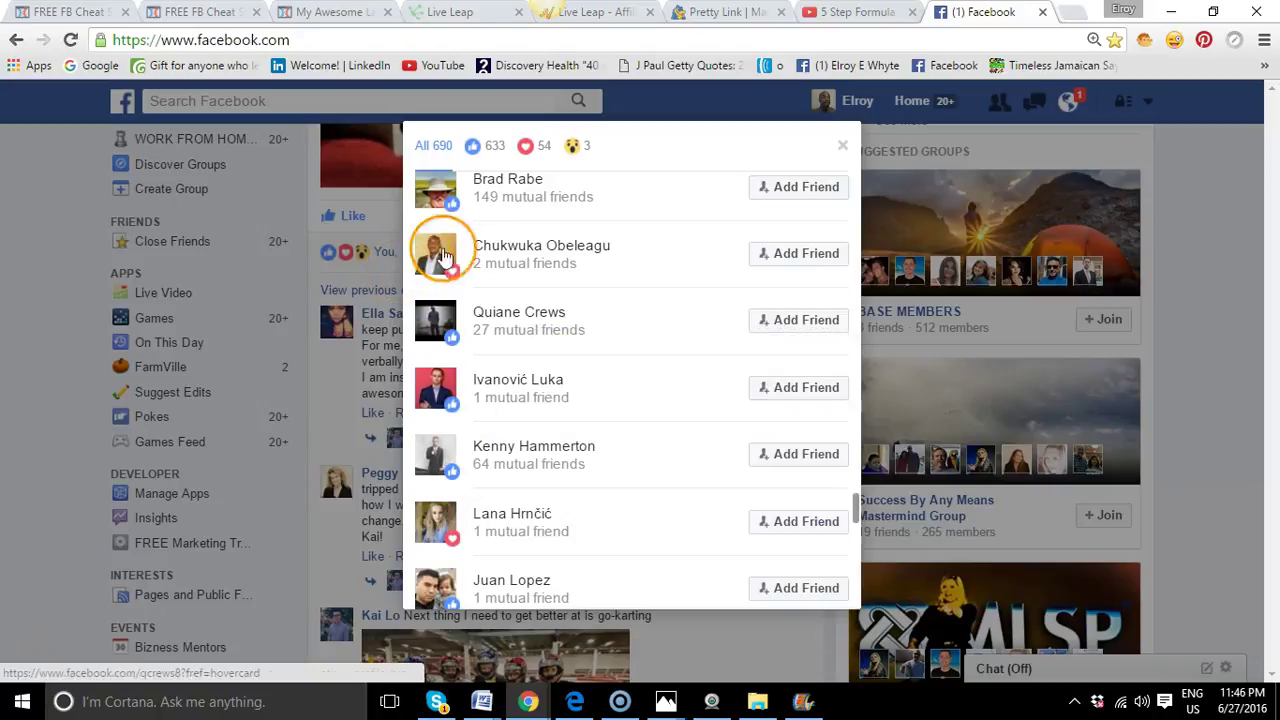
mouse_move(541, 245)
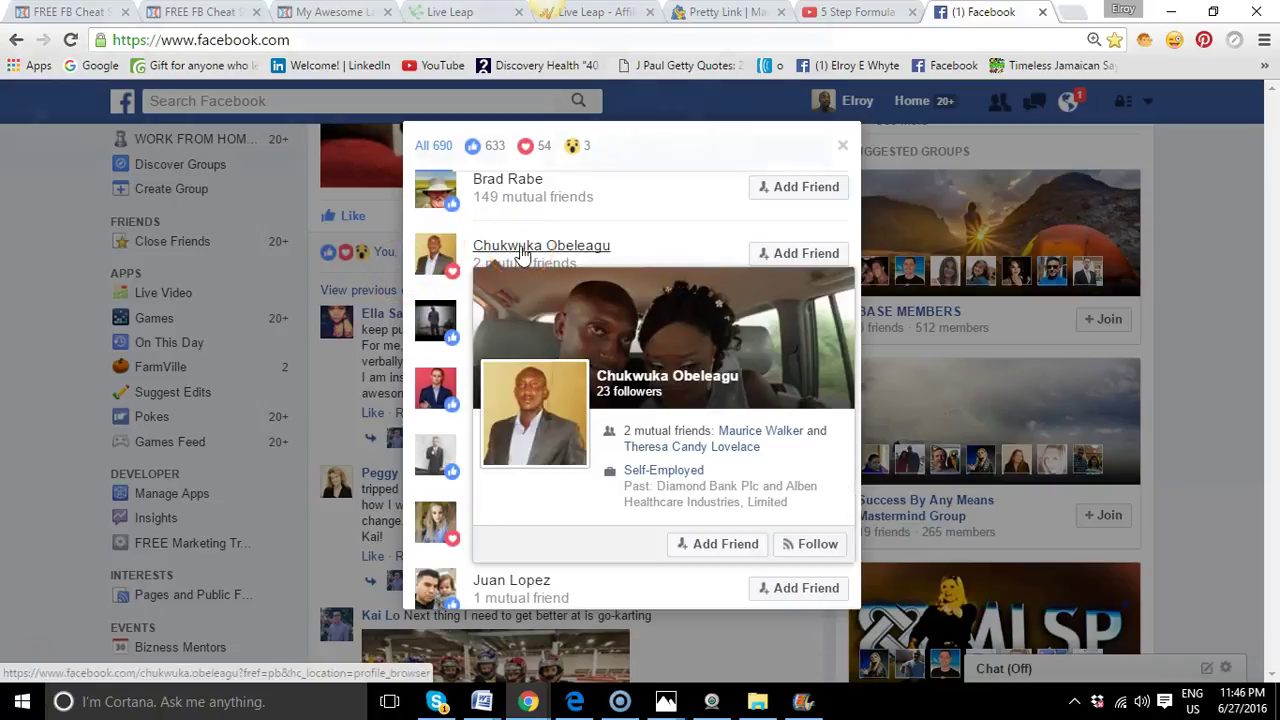
click(818, 548)
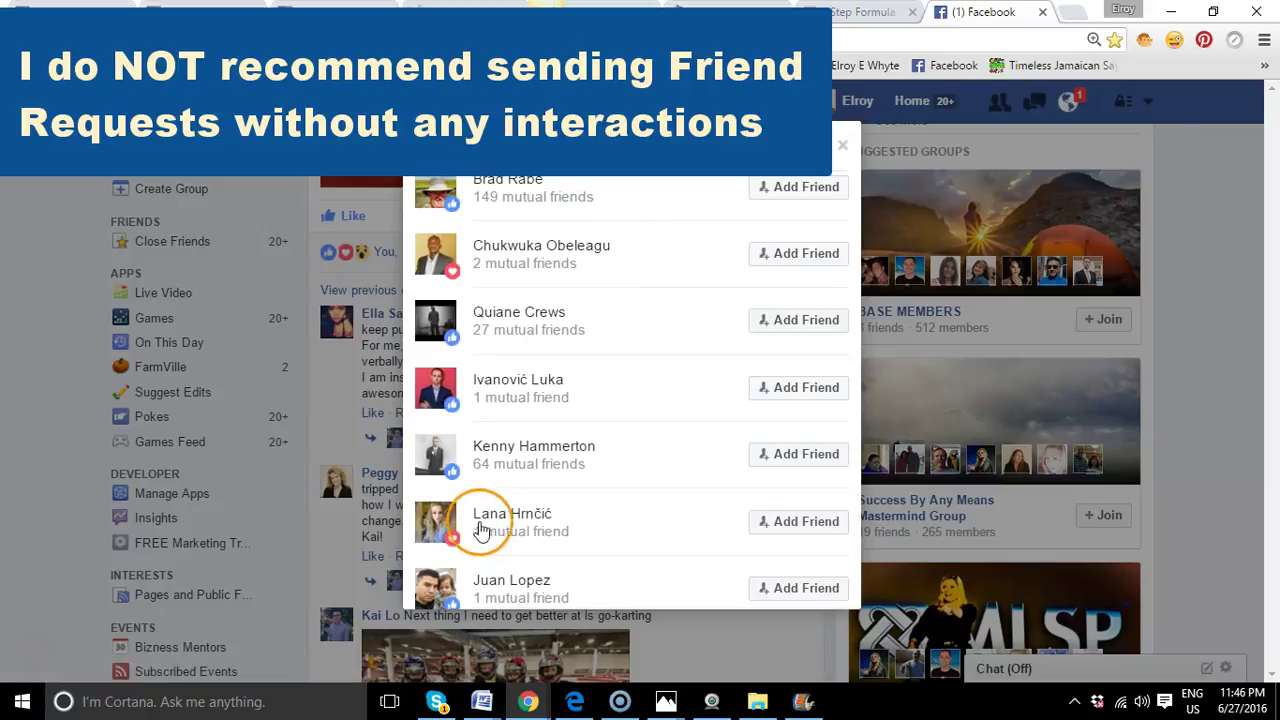
mouse_move(512, 514)
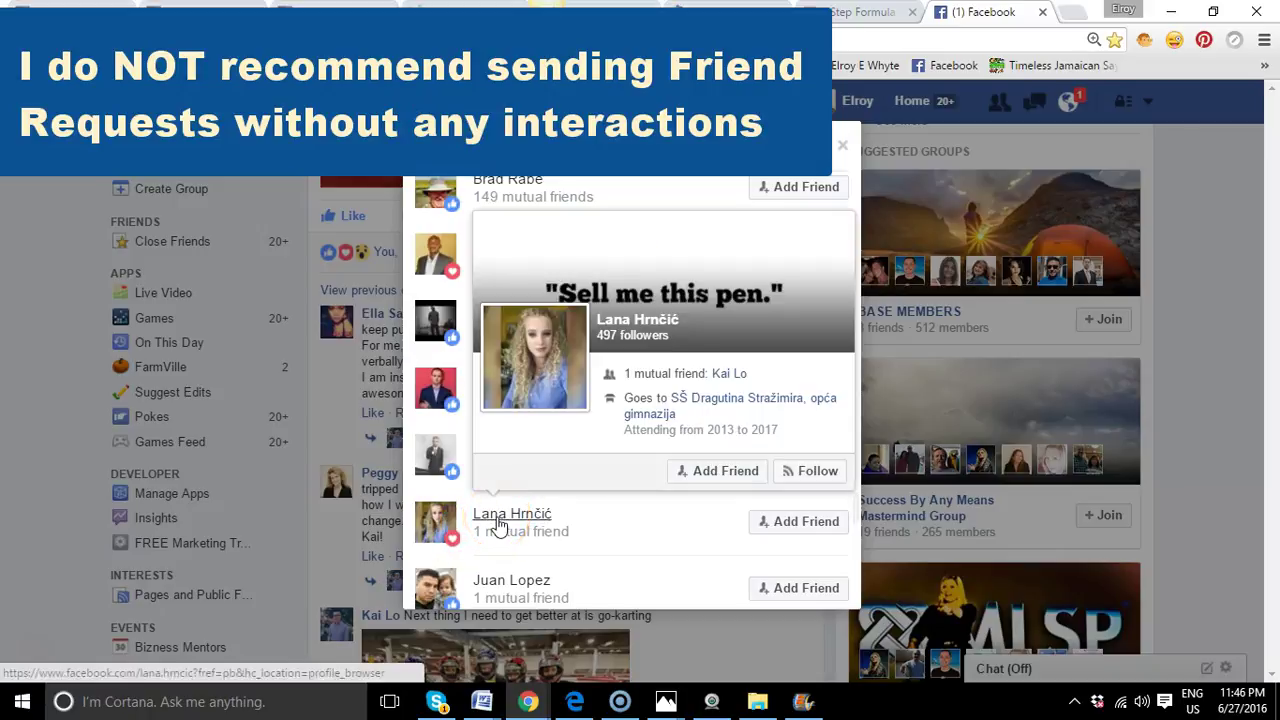
scroll(498, 527, down, 2)
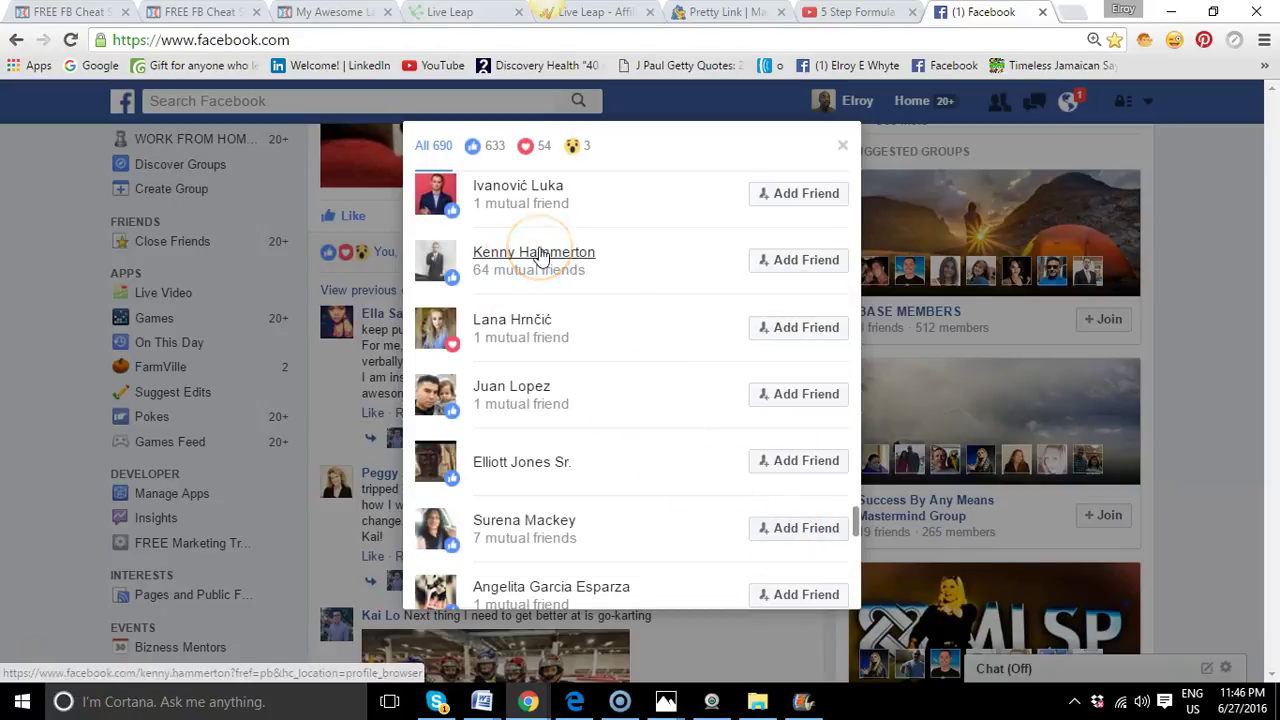
click(820, 563)
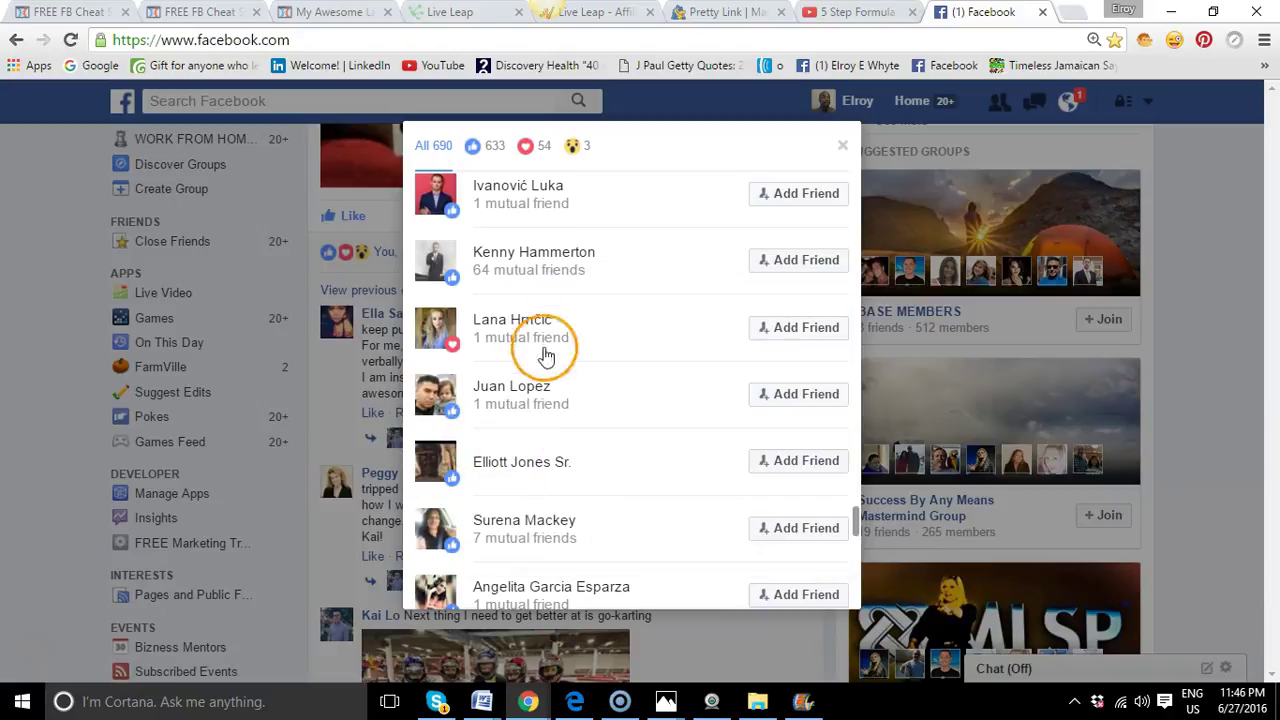
mouse_move(511, 386)
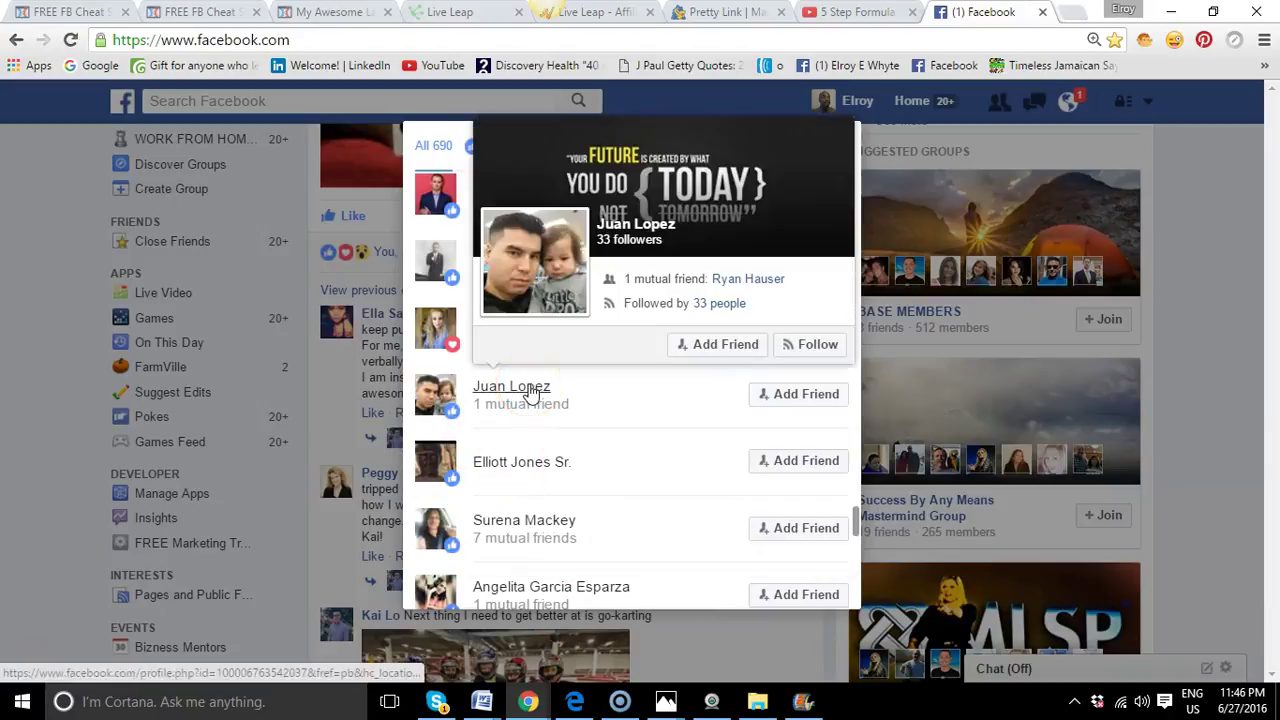
click(817, 350)
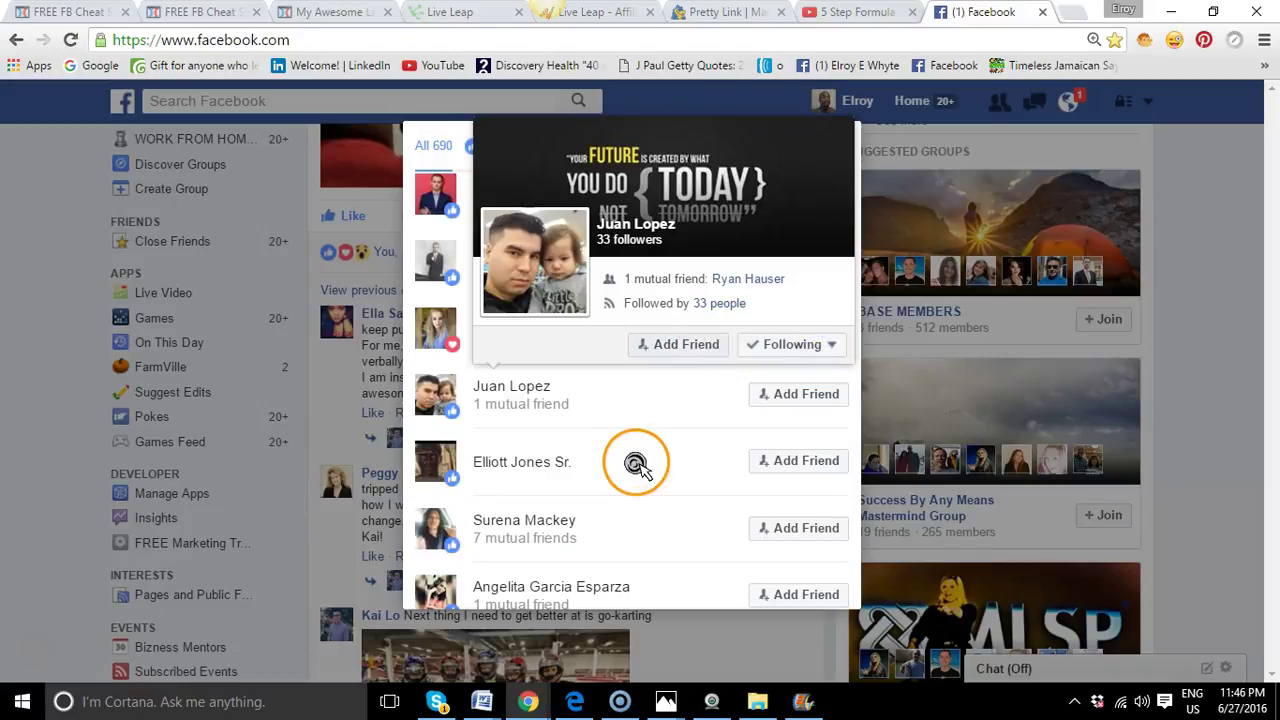
scroll(636, 465, down, 5)
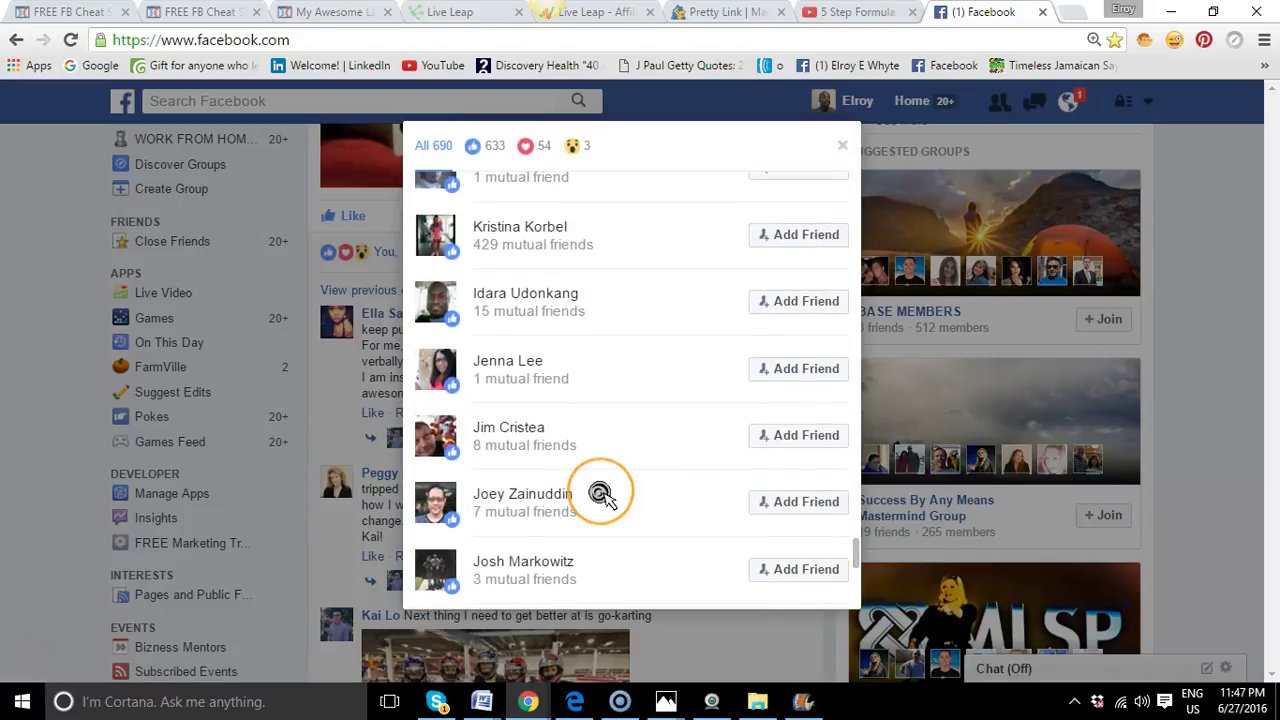
scroll(601, 493, down, 2)
scroll(601, 493, down, 2)
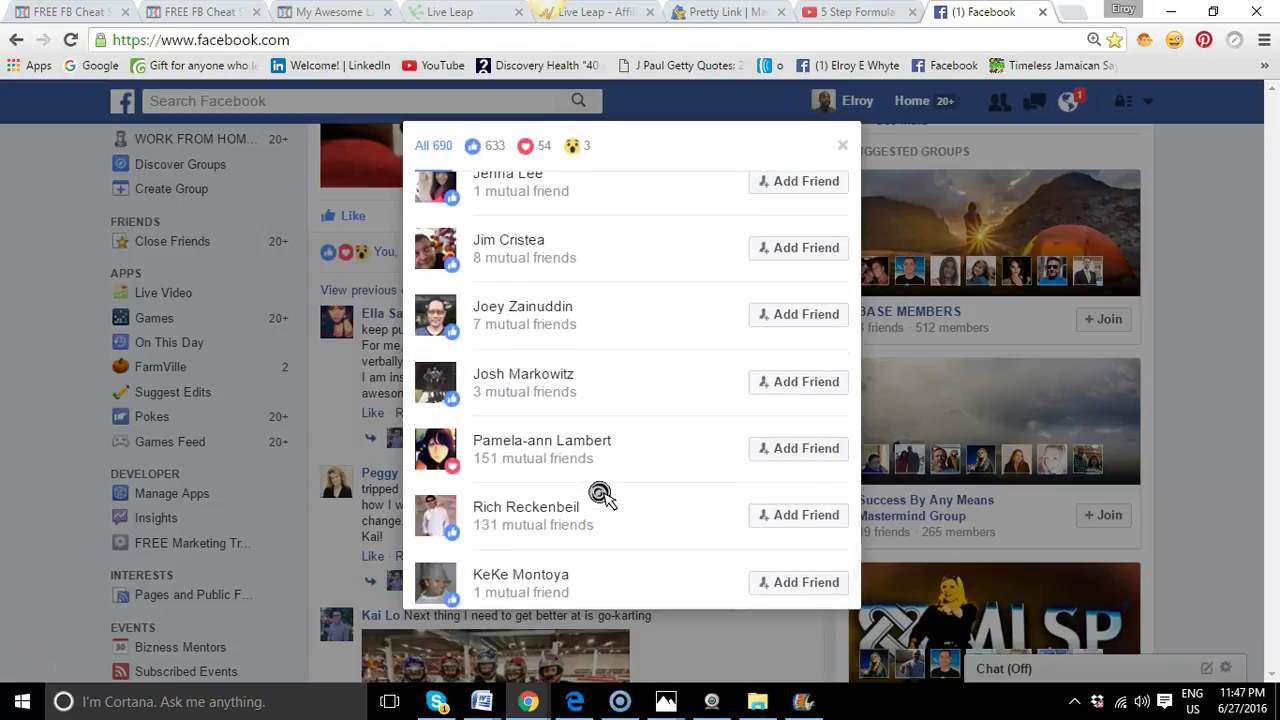
scroll(601, 493, down, 2)
scroll(601, 497, down, 2)
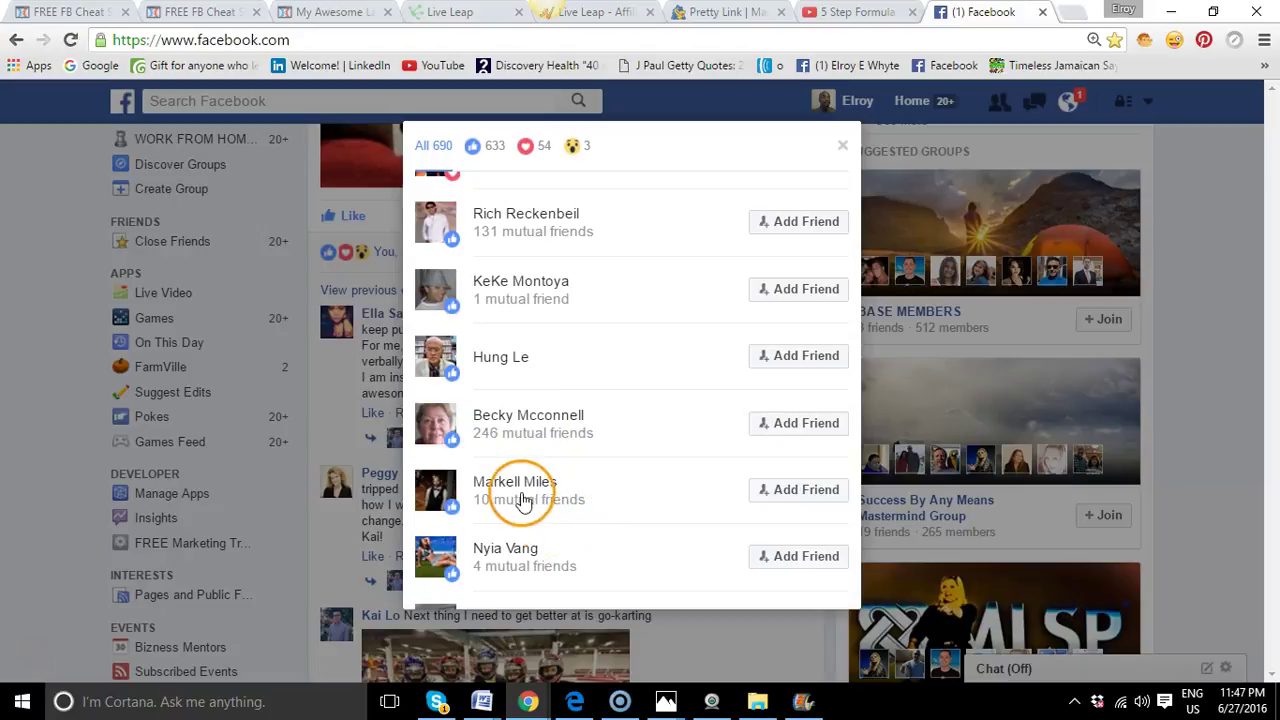
scroll(525, 478, down, 3)
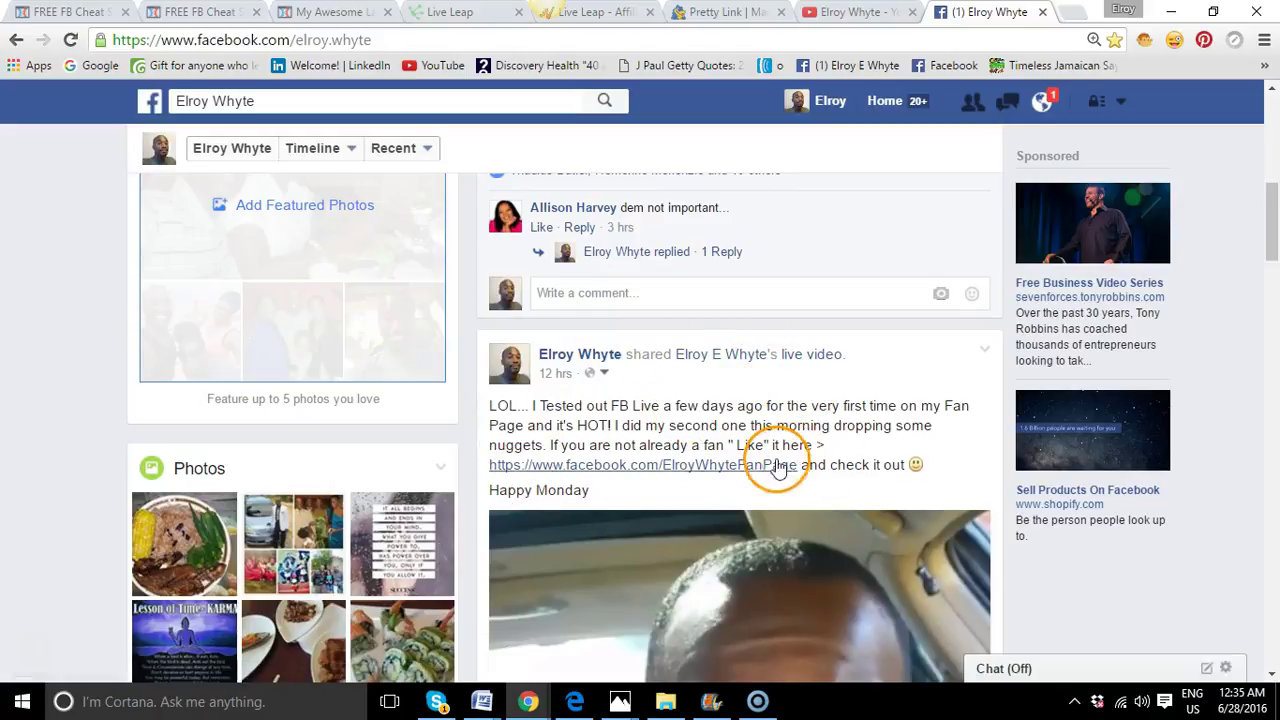
scroll(771, 464, down, 1)
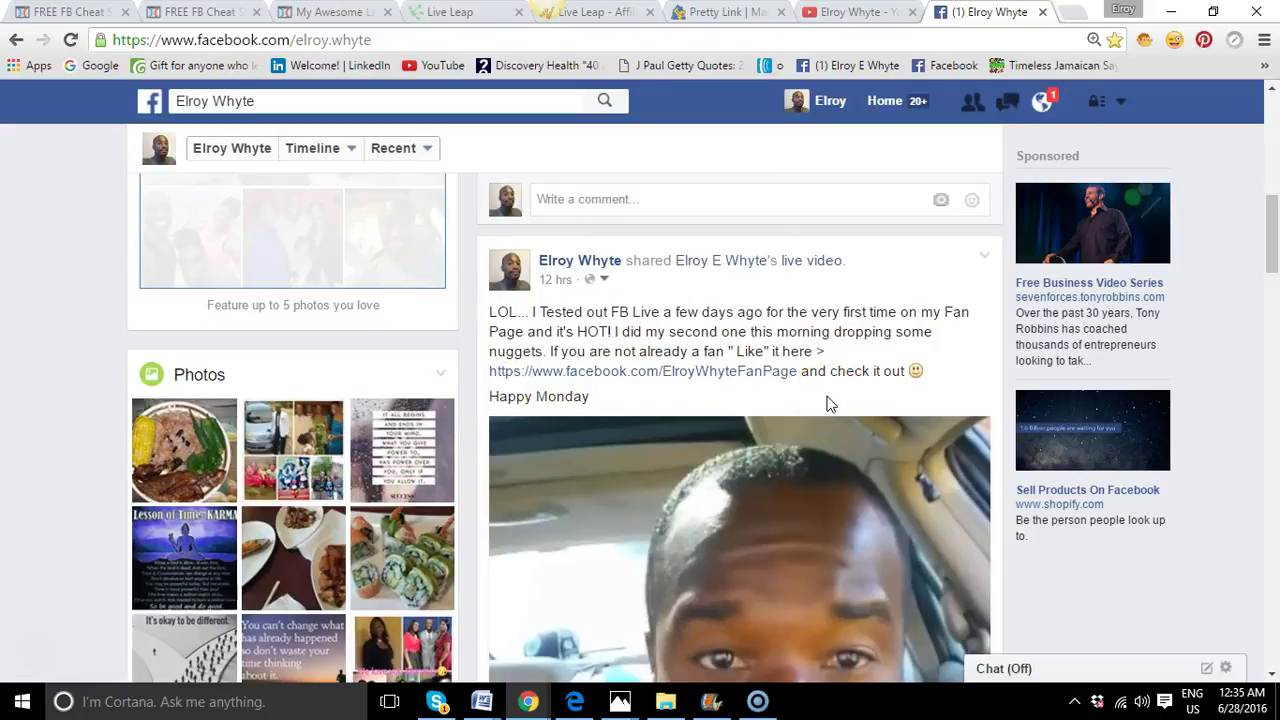
scroll(826, 398, down, 2)
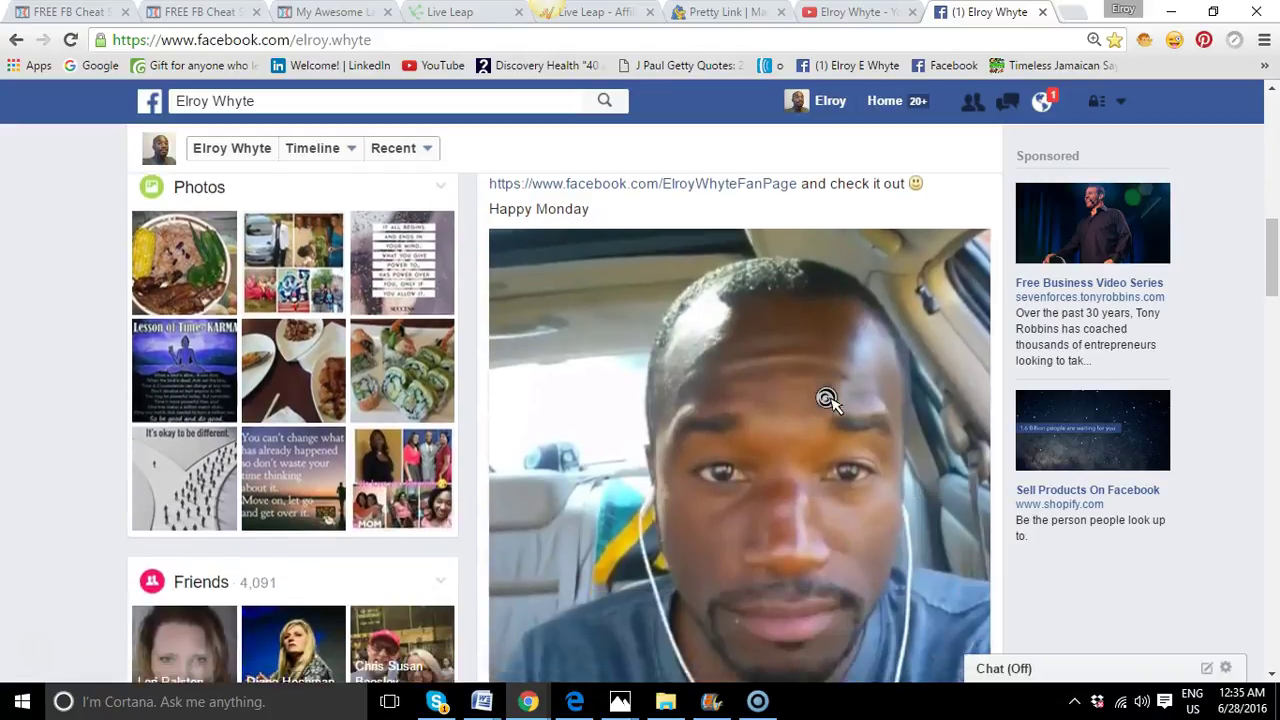
scroll(827, 399, down, 3)
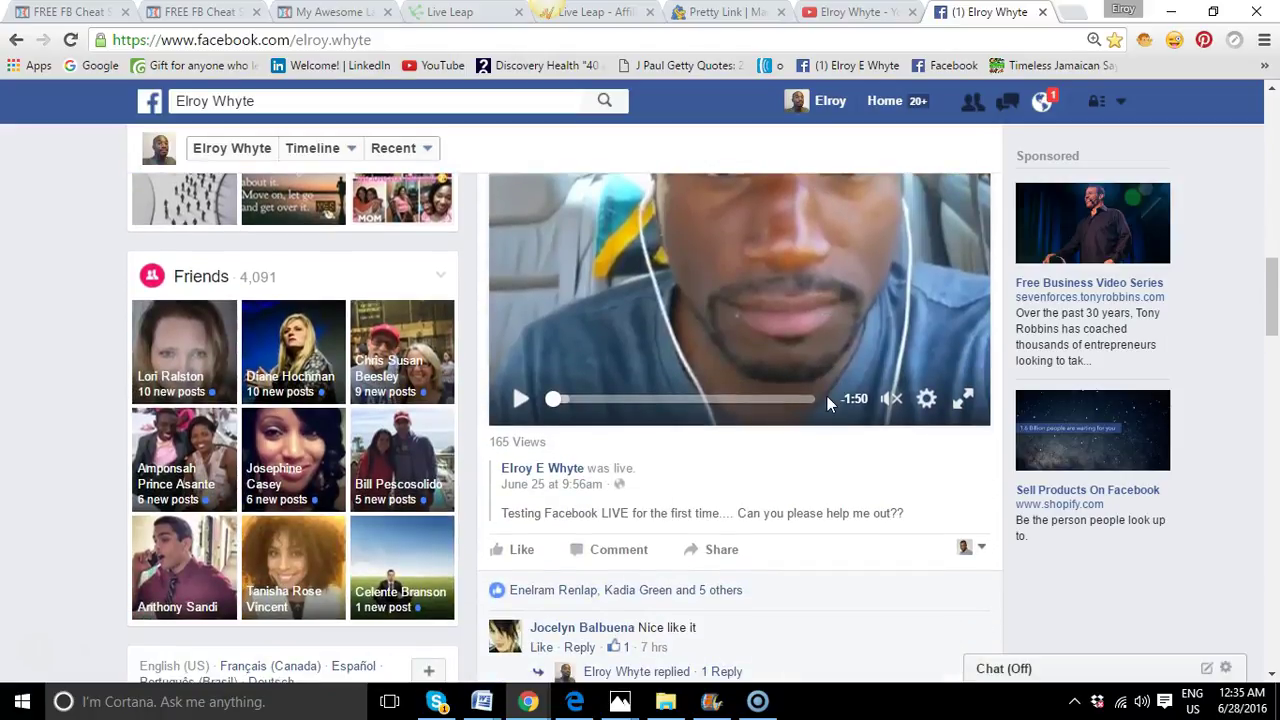
scroll(827, 396, up, 2)
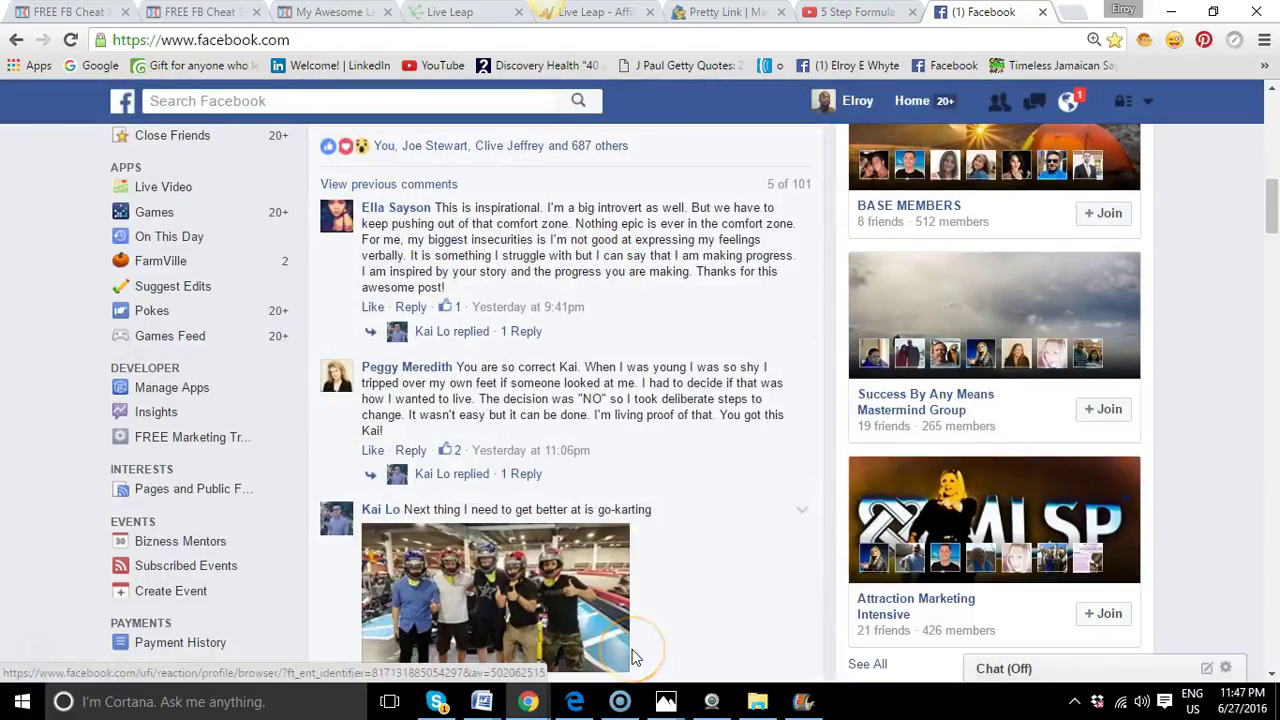
Go to your own profile timeline and check notifications showing new fan page likes
scroll(580, 392, up, 8)
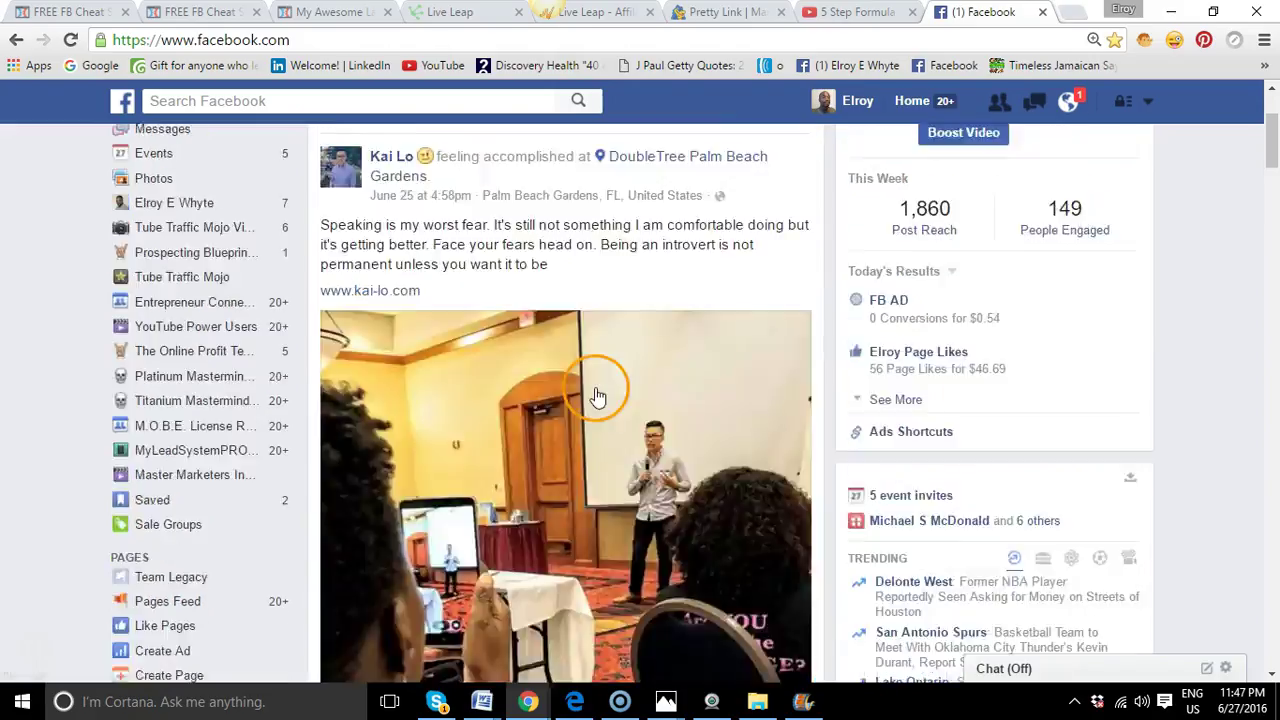
scroll(597, 390, up, 3)
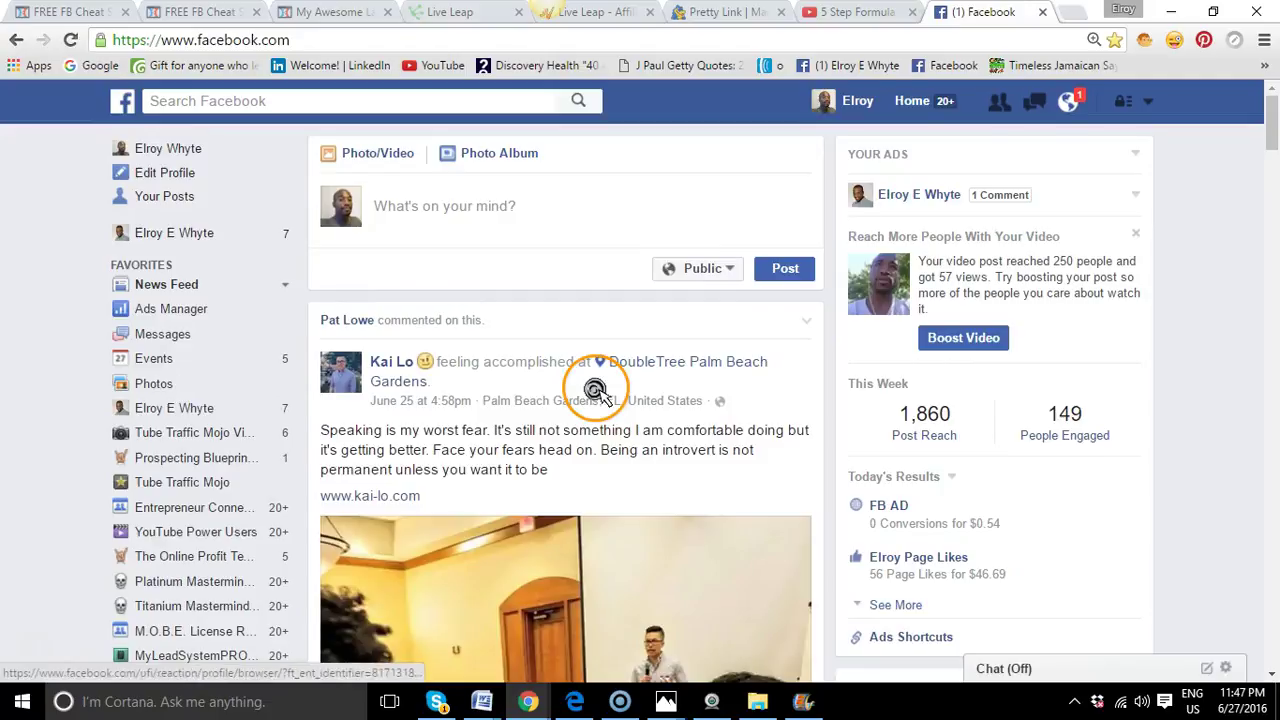
click(186, 157)
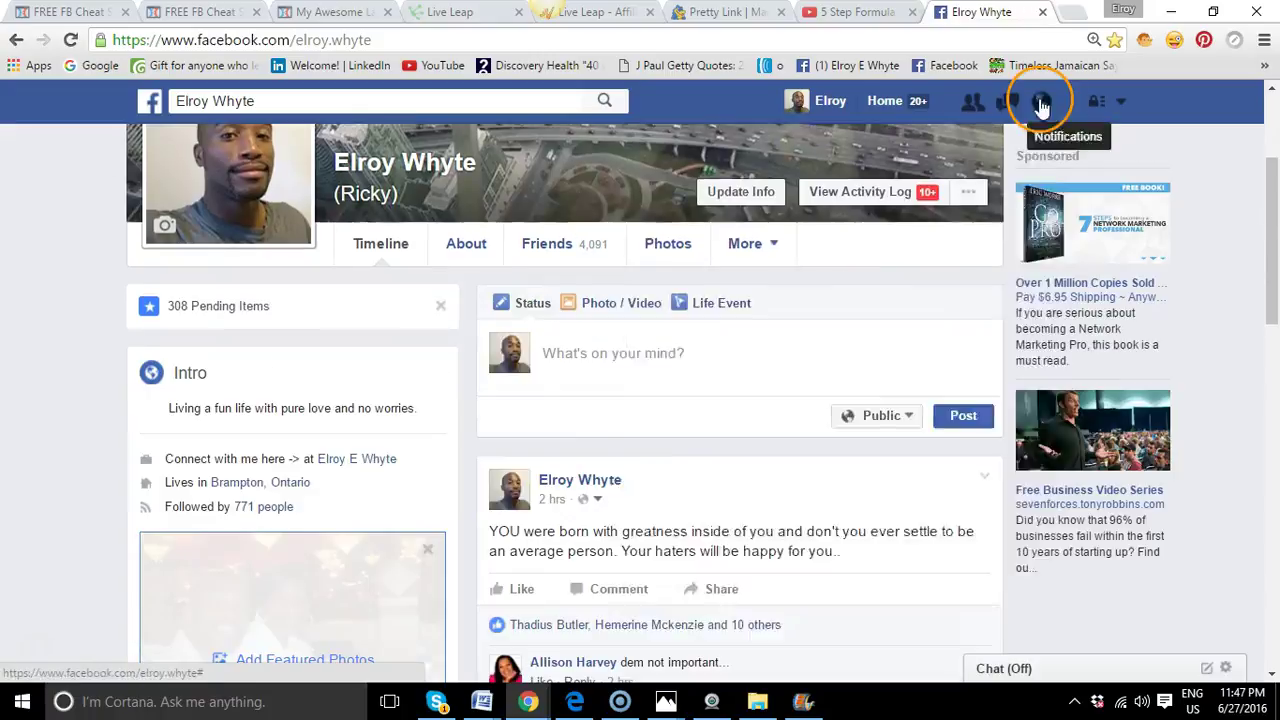
click(1041, 102)
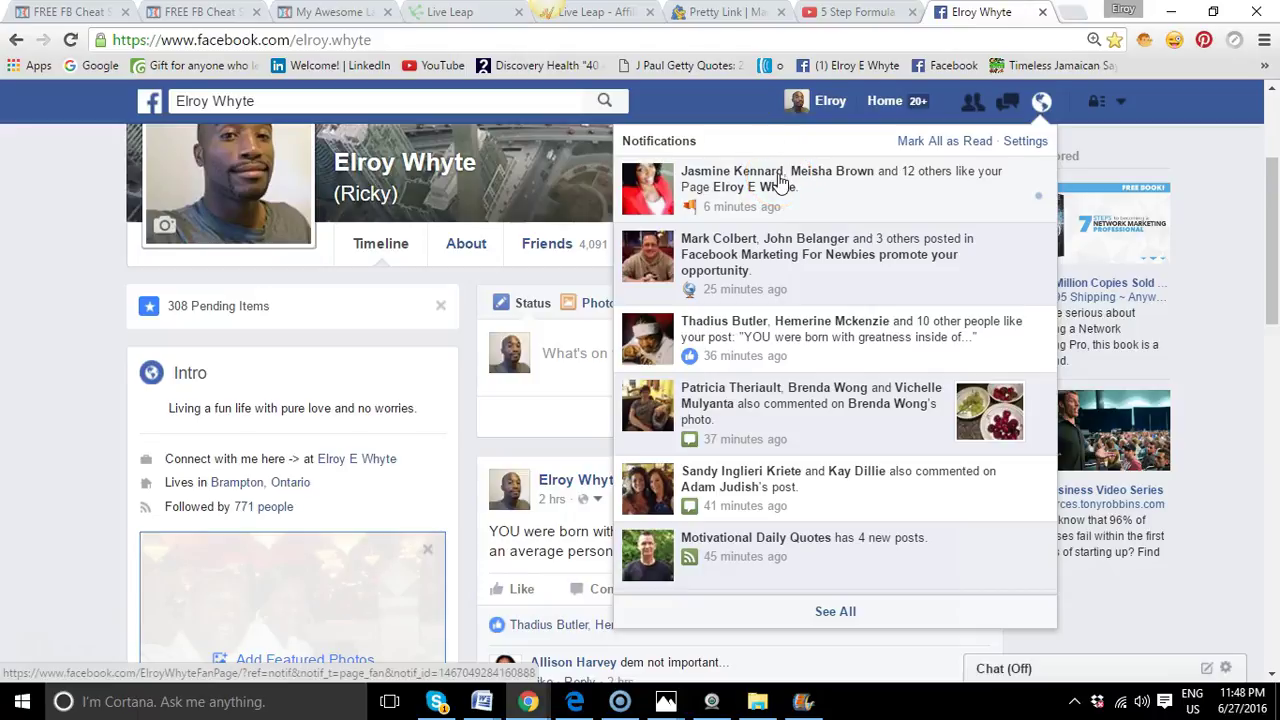
click(1041, 105)
scroll(1177, 187, up, 2)
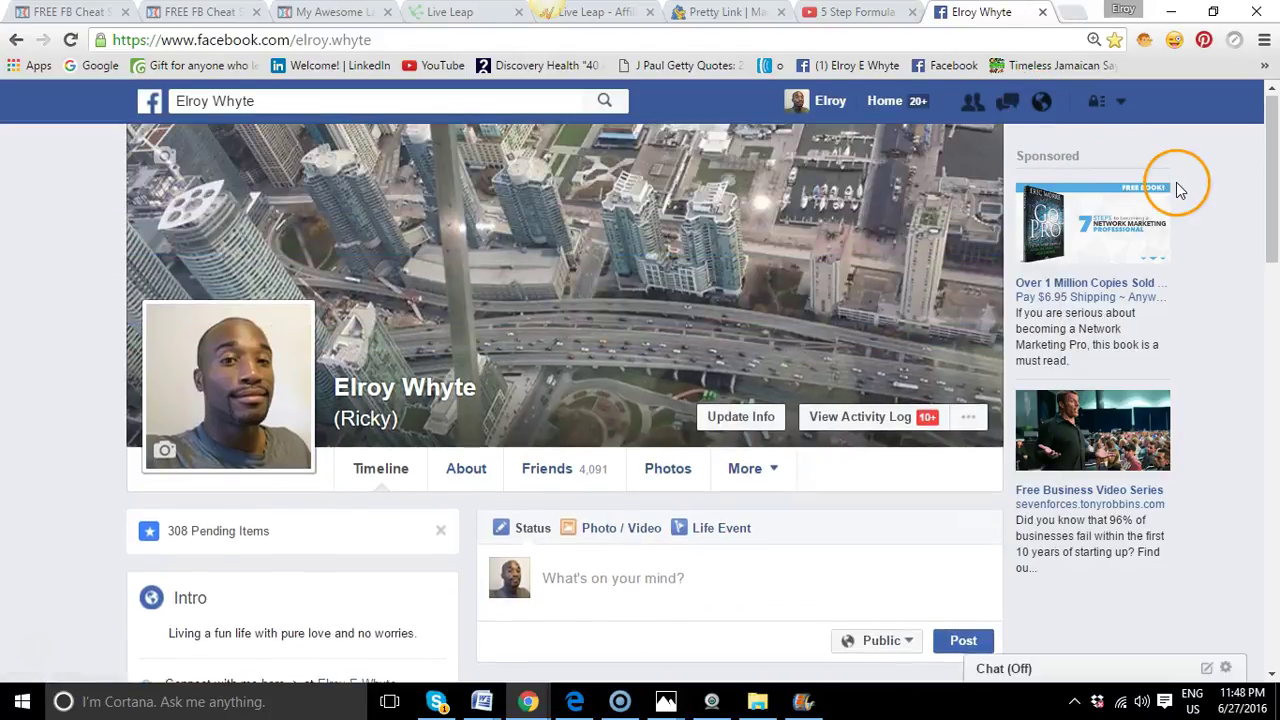
Reopen the fan page and show its Liked menu with news feed and notification preferences
click(1237, 270)
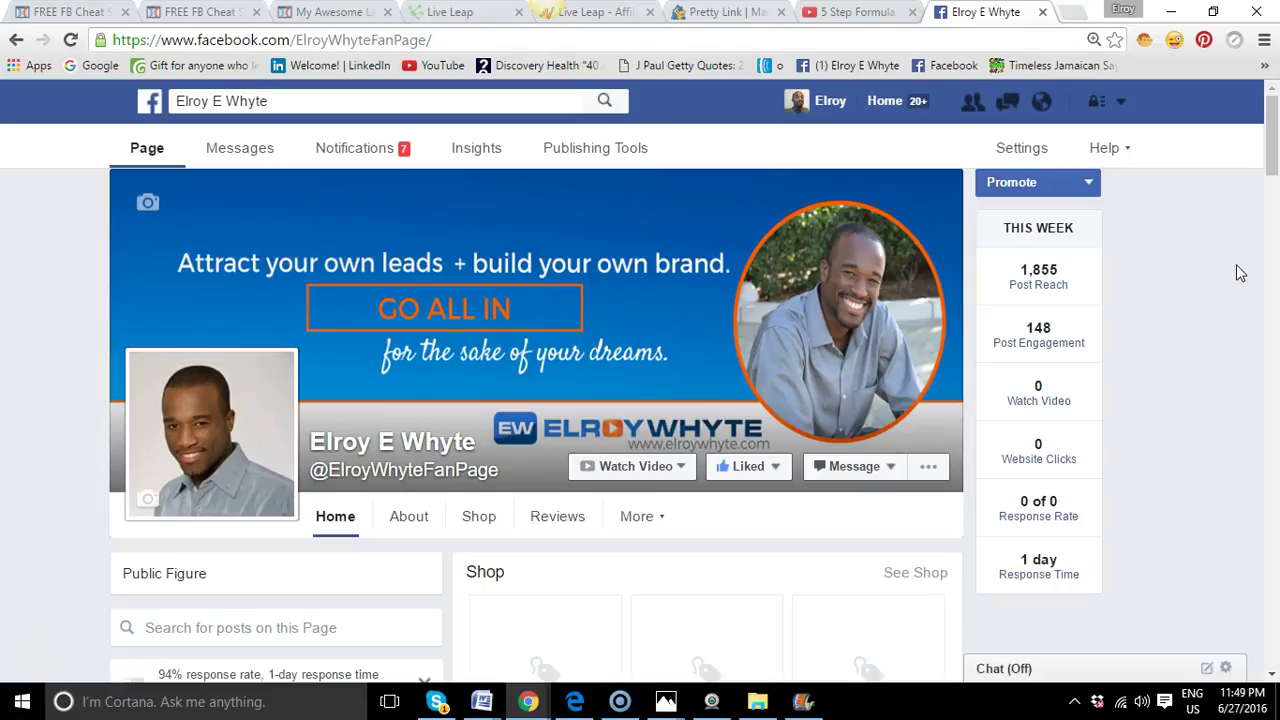
click(756, 475)
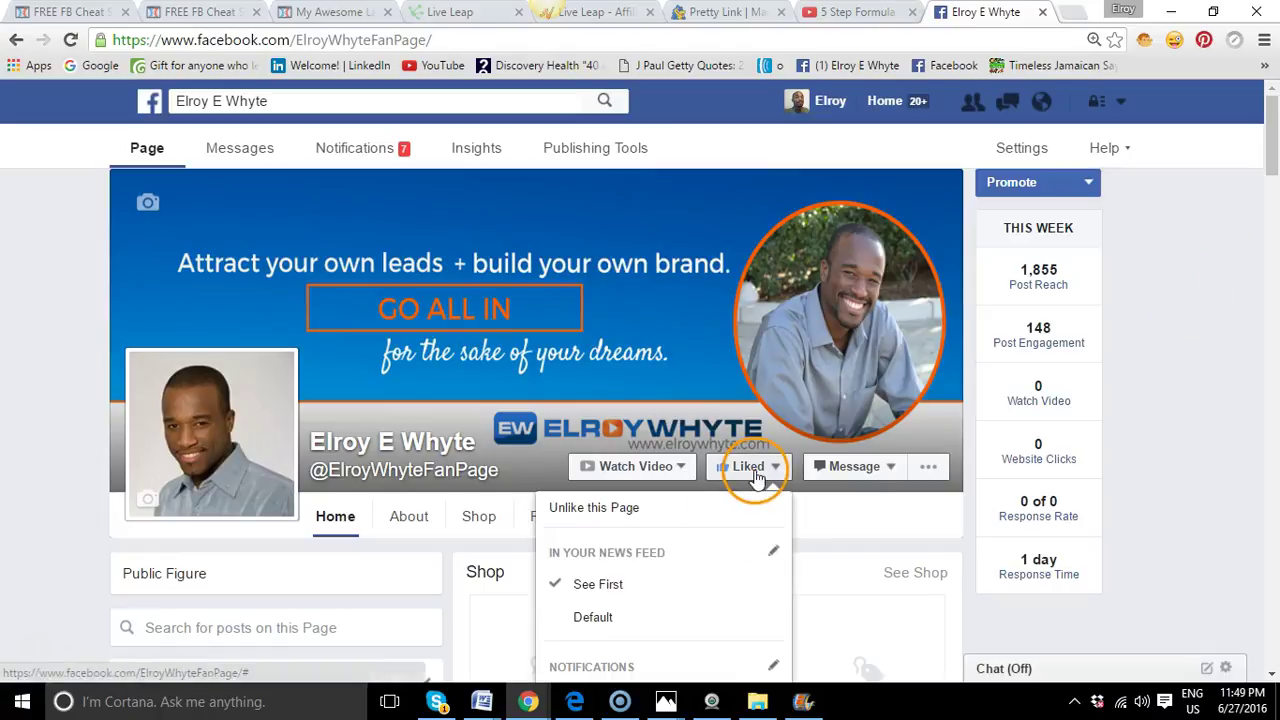